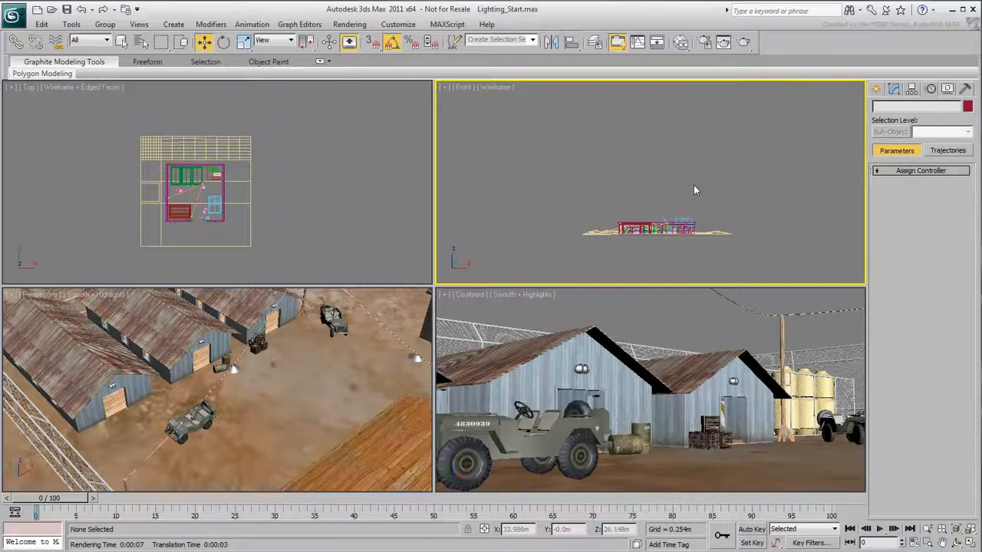
Clear the mr Physical Sky environment map and set the scene to no exposure control
left_click(347, 25)
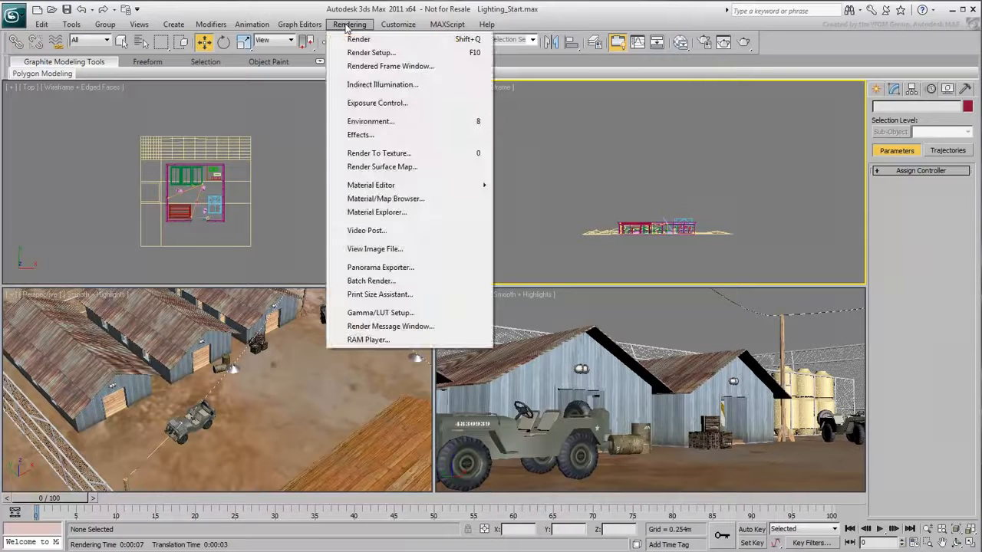
left_click(405, 123)
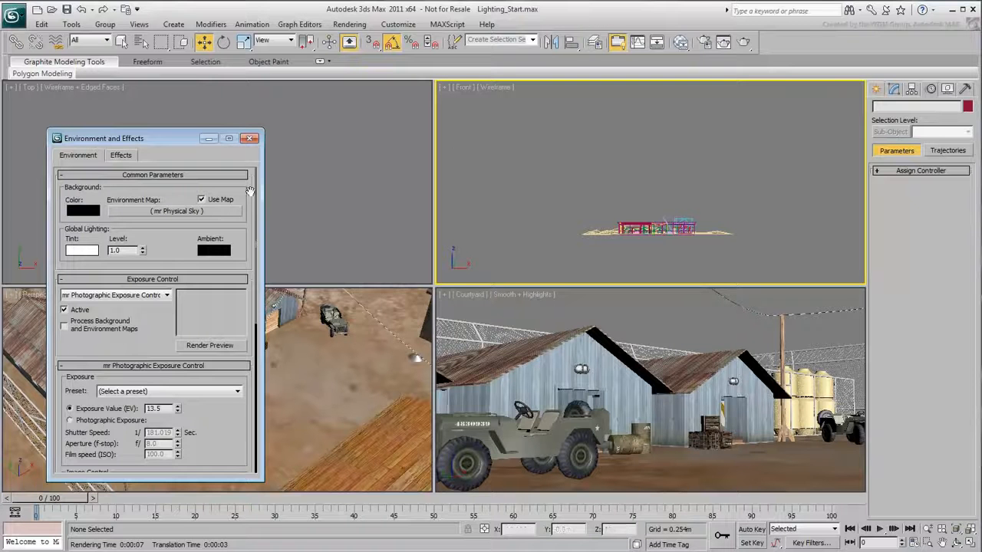
right_click(201, 219)
left_click(227, 248)
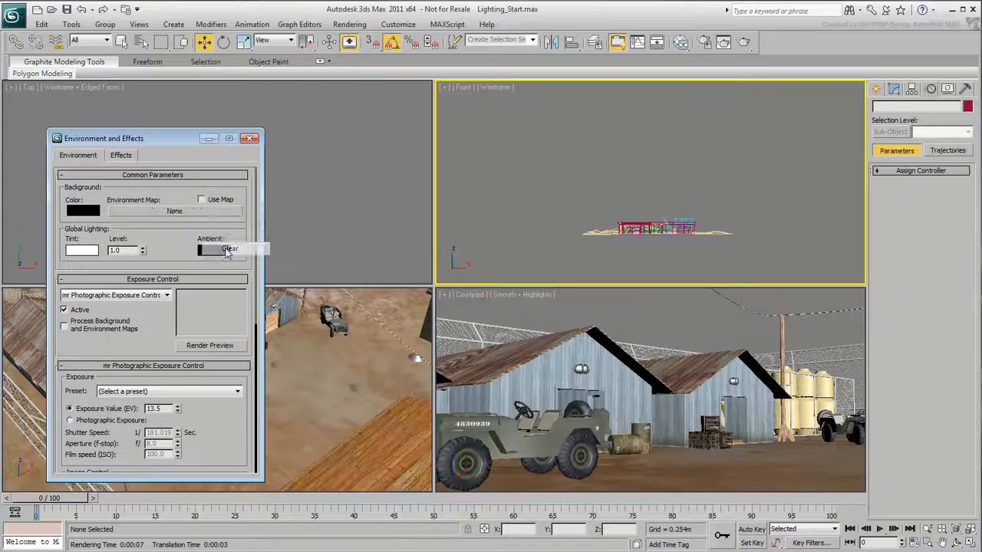
left_click(167, 295)
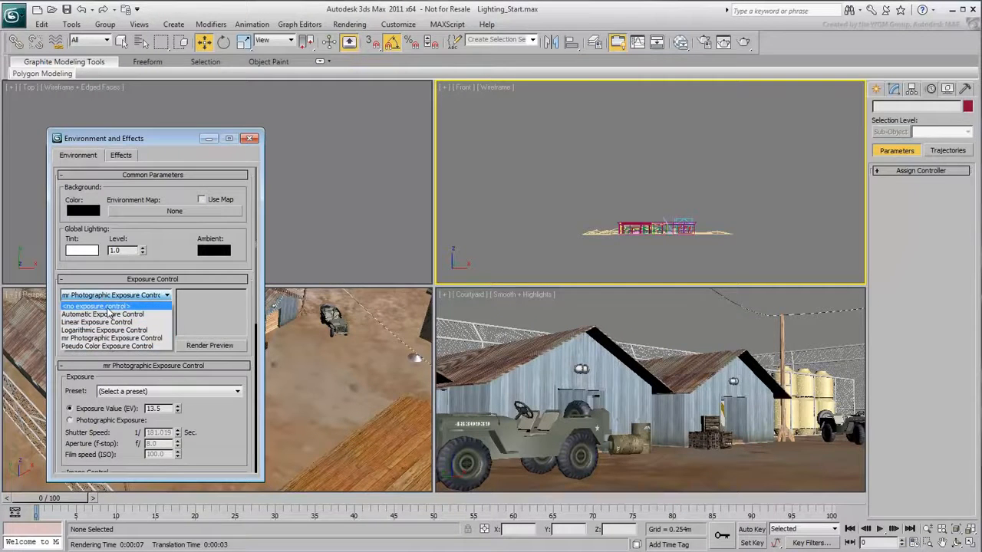
left_click(106, 306)
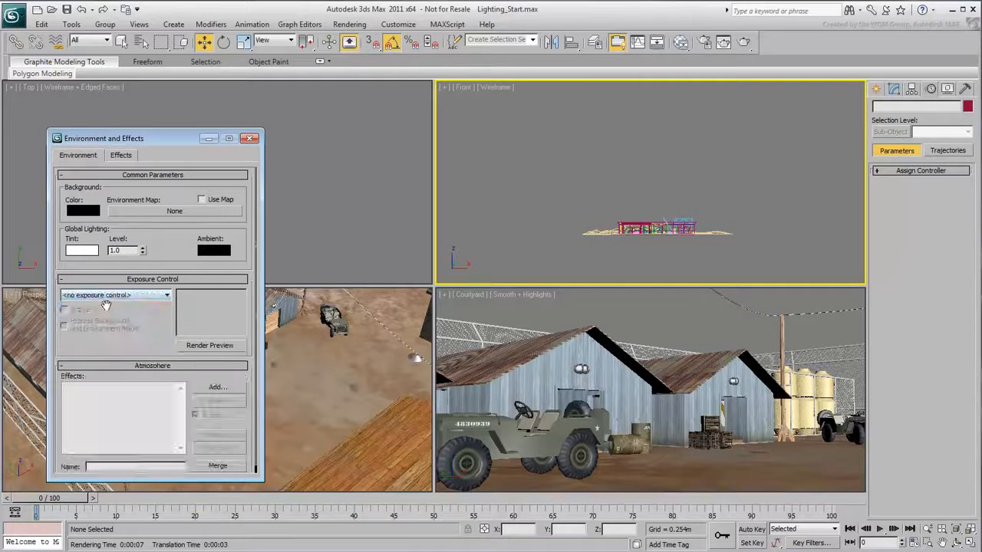
left_click(249, 138)
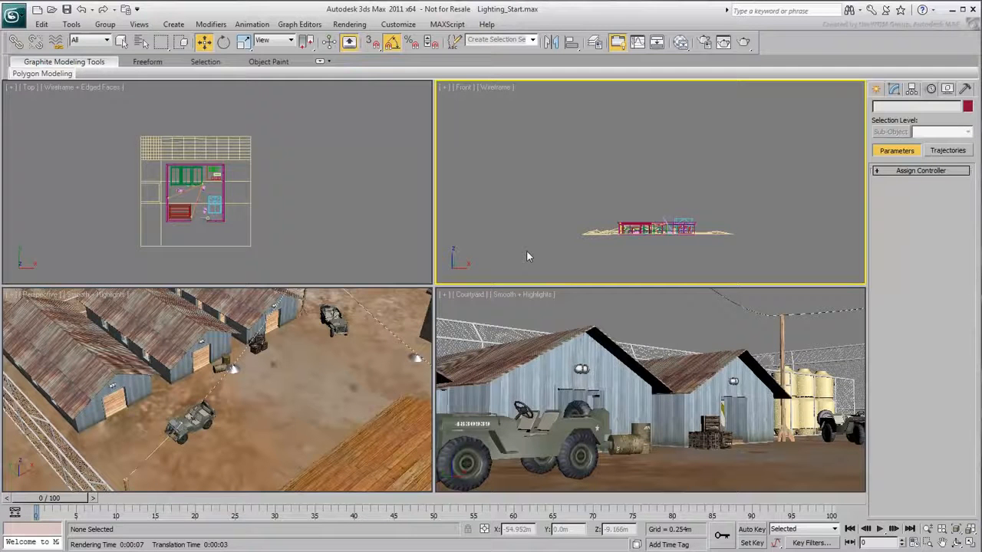
Start a photometric Free Light for the courtyard lamps, accepting the recommended mr Photographic Exposure Control
middle_click_drag(196, 200, 226, 215)
scroll(227, 215, "up", 3)
mouse_move(226, 216)
middle_mouse_down()
mouse_move(209, 207)
mouse_move(219, 201)
middle_mouse_up()
scroll(226, 208, "up", 4)
scroll(210, 203, "up", 2)
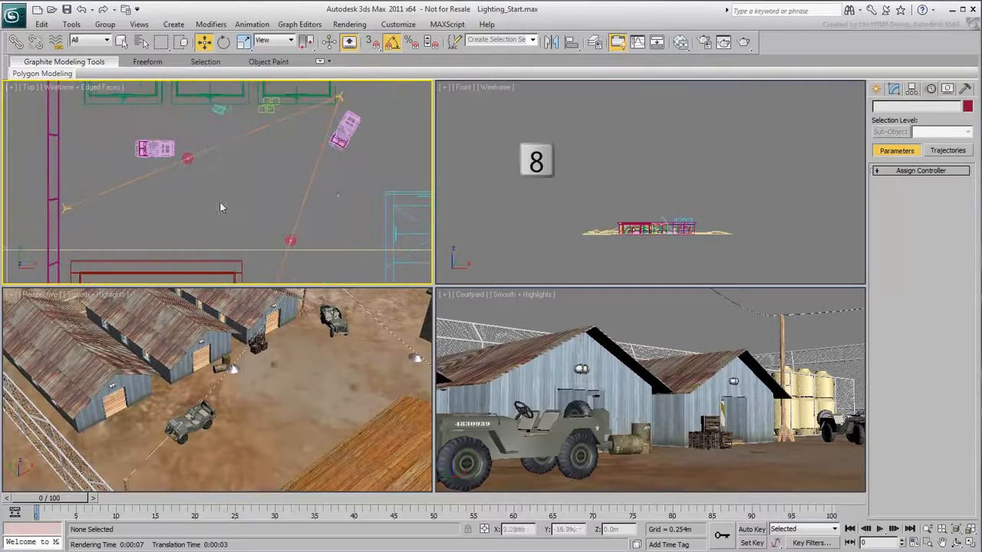
left_click(877, 89)
left_click(909, 110)
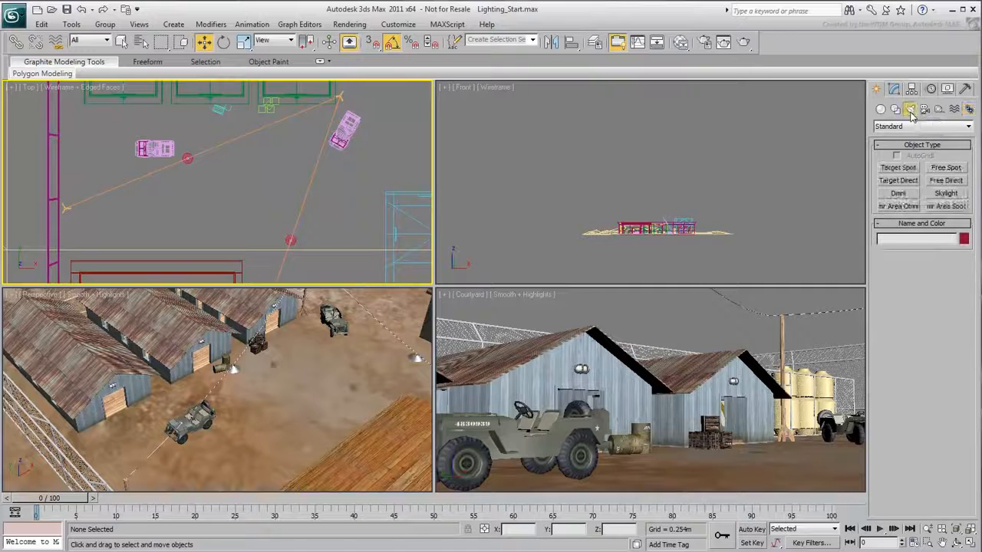
left_click(912, 127)
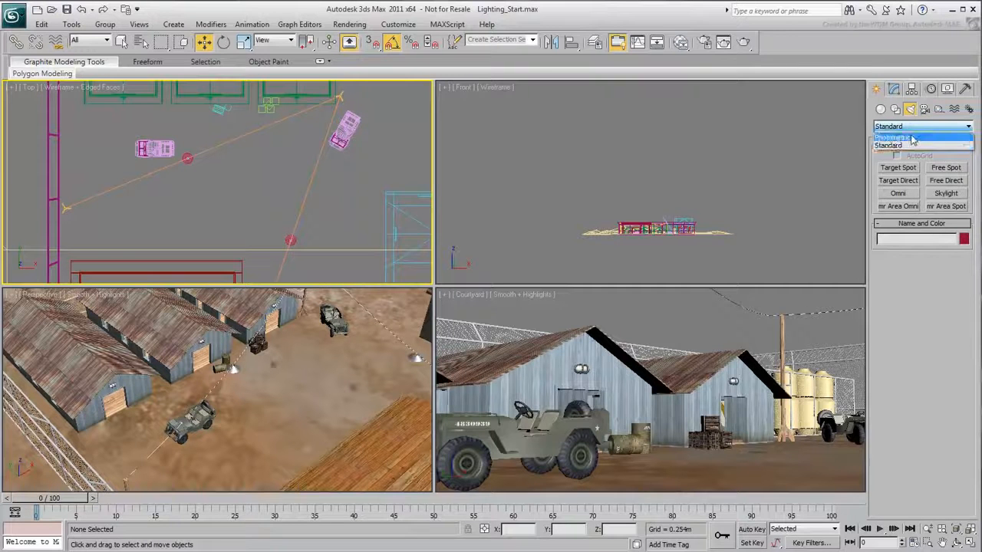
left_click(911, 138)
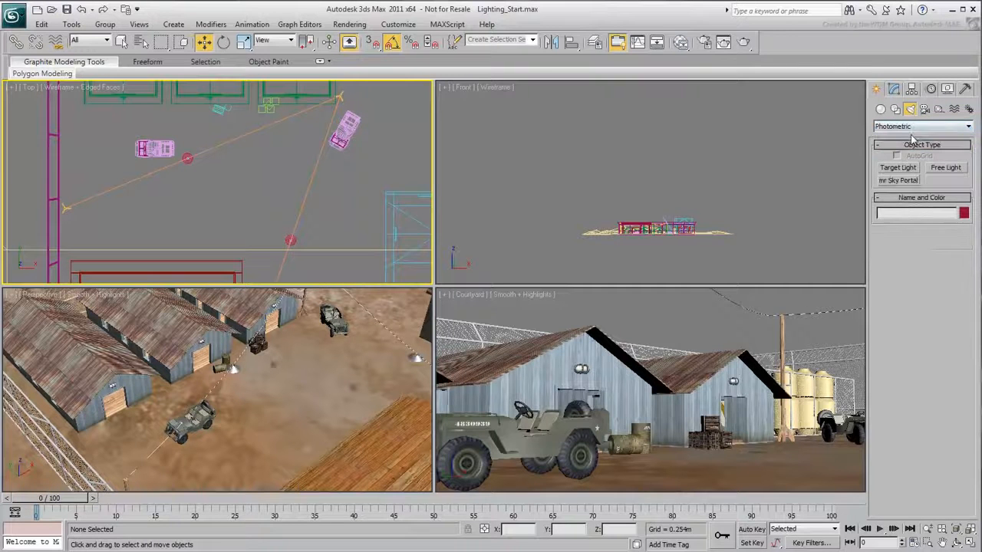
left_click(947, 168)
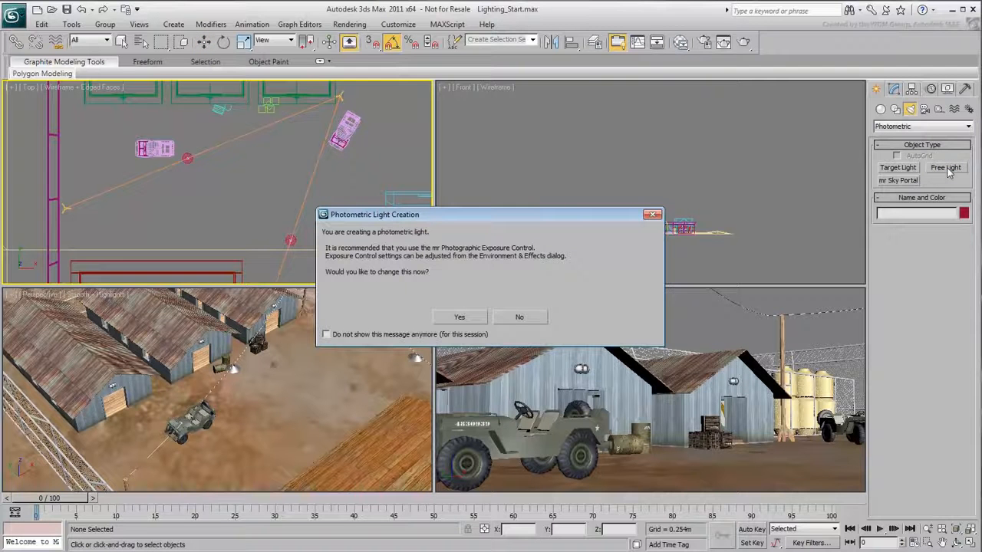
left_click(460, 318)
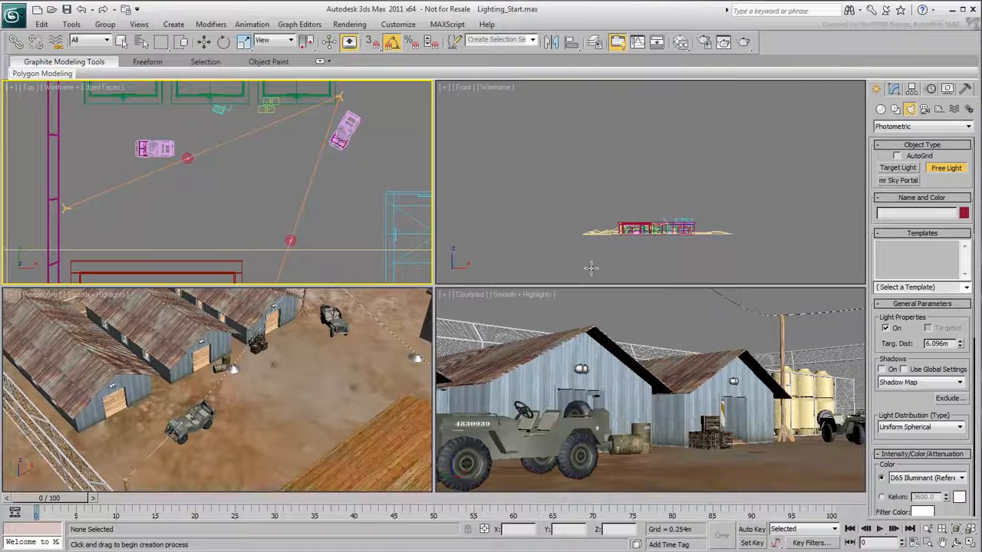
Check the new exposure control settings and place the free light in the Top view on the hanging lamp beside the left jeep
key("8")
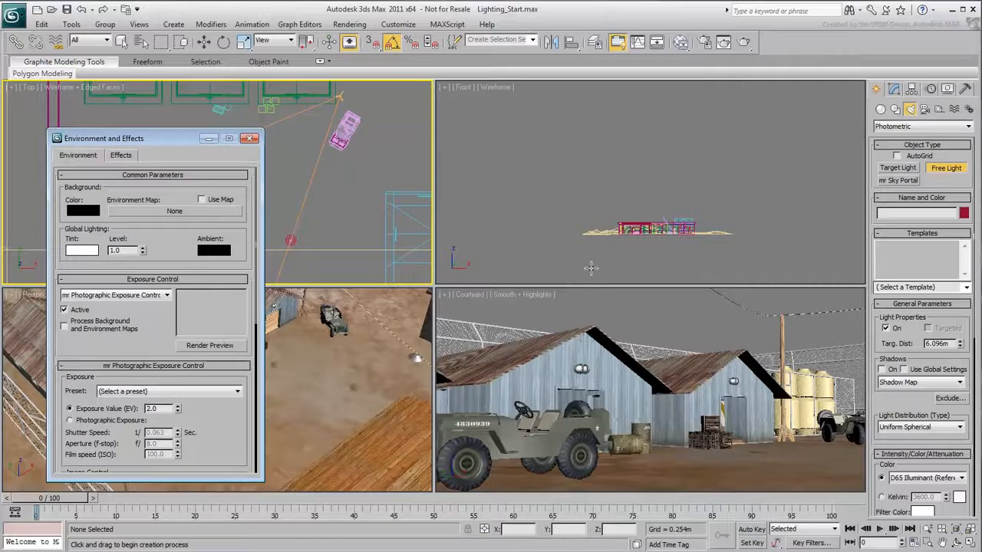
key("8")
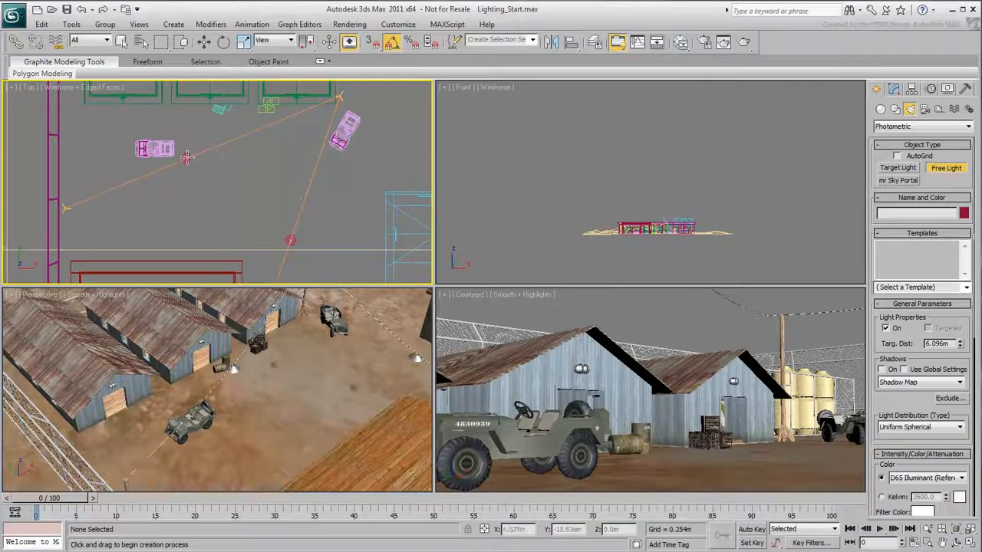
left_click(188, 158)
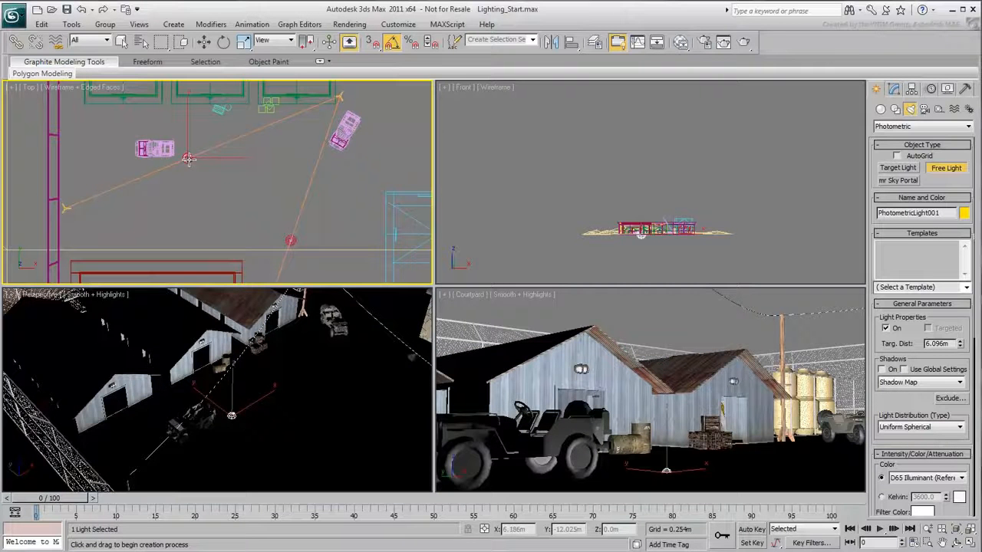
Raise the free light in the Front view to a height of about 4.28 m, just under the hanging lamp's bulb
scroll(637, 232, "up", 5)
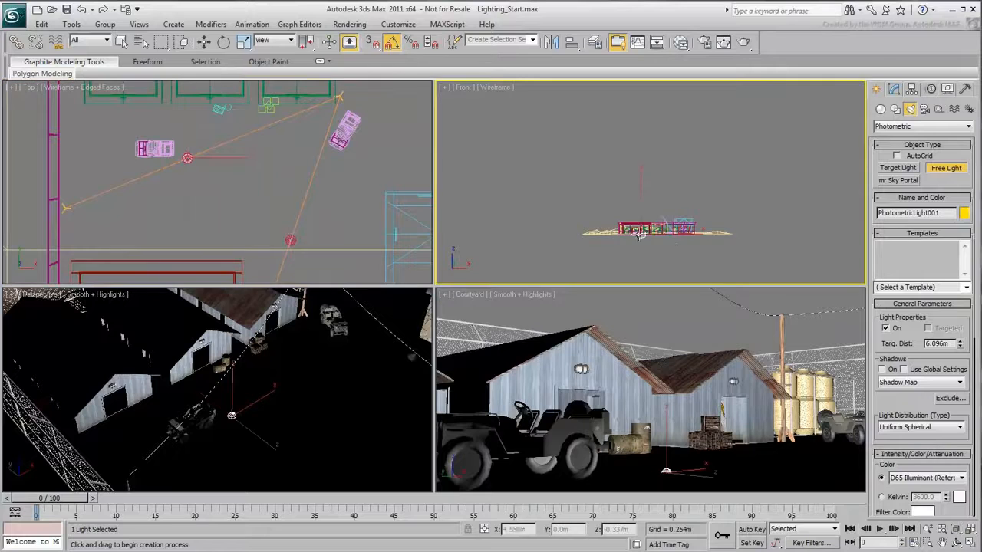
scroll(651, 227, "up", 5)
middle_click_drag(649, 218, 614, 259)
key("w")
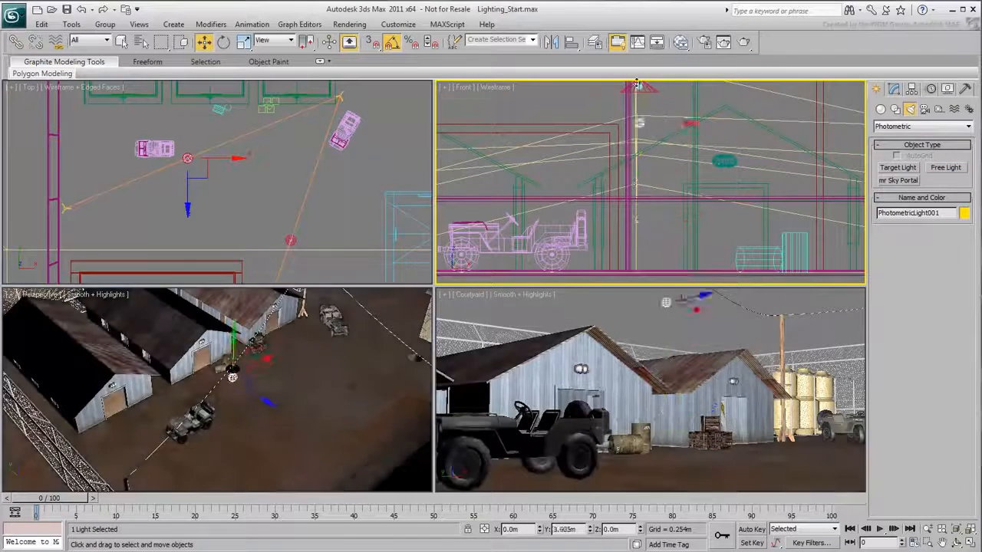
middle_click_drag(641, 103, 644, 203)
scroll(643, 192, "up", 5)
scroll(641, 159, "up", 2)
middle_click_drag(646, 161, 649, 232)
left_click_drag(648, 221, 650, 182)
scroll(637, 242, "down", 8)
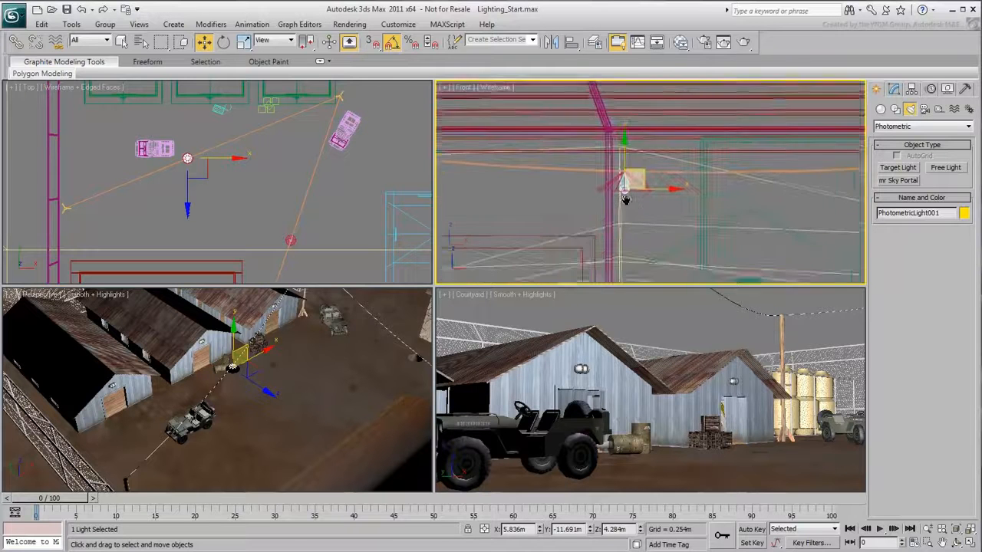
Clone the free light as one instance onto the second hanging lamp in the Top view, at about X 15.25 m, Y -19.16 m
right_click(235, 193)
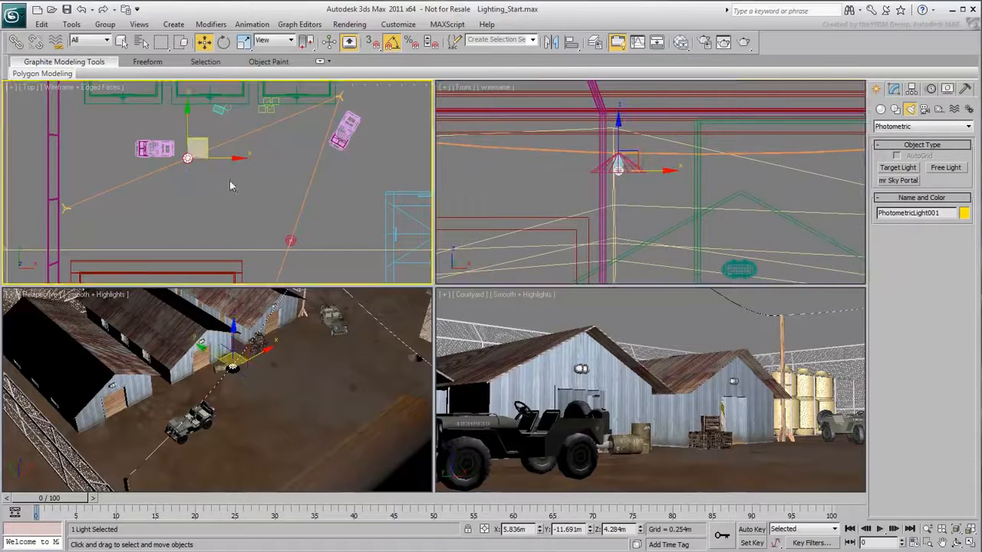
mouse_move(202, 138)
left_mouse_down("shift")
mouse_move(226, 177)
mouse_move(305, 221)
left_mouse_up("shift")
left_click(451, 258)
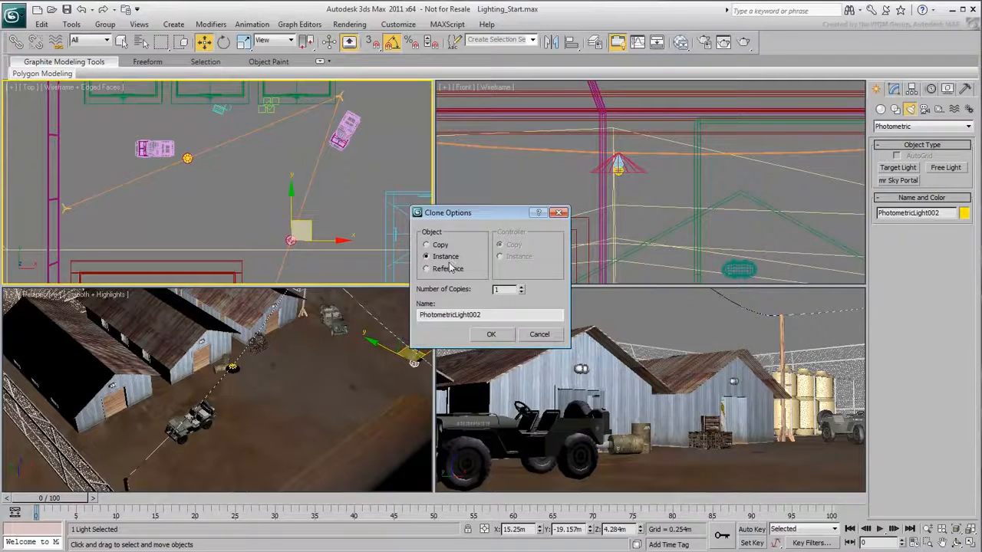
left_click(491, 335)
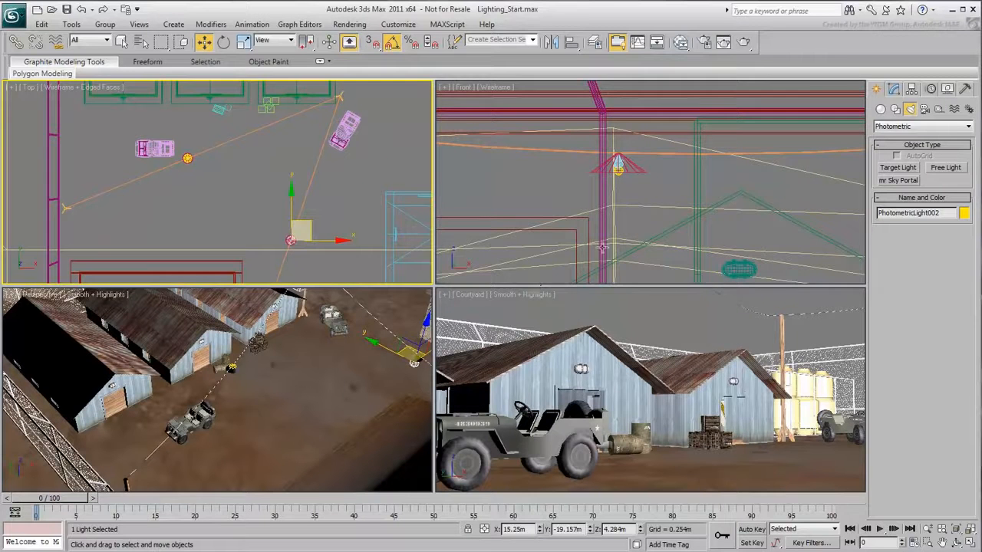
Raise the instanced light in the Front view to a height of about 4.72 m, just beneath the second lamp's bulb
scroll(668, 217, "down", 6)
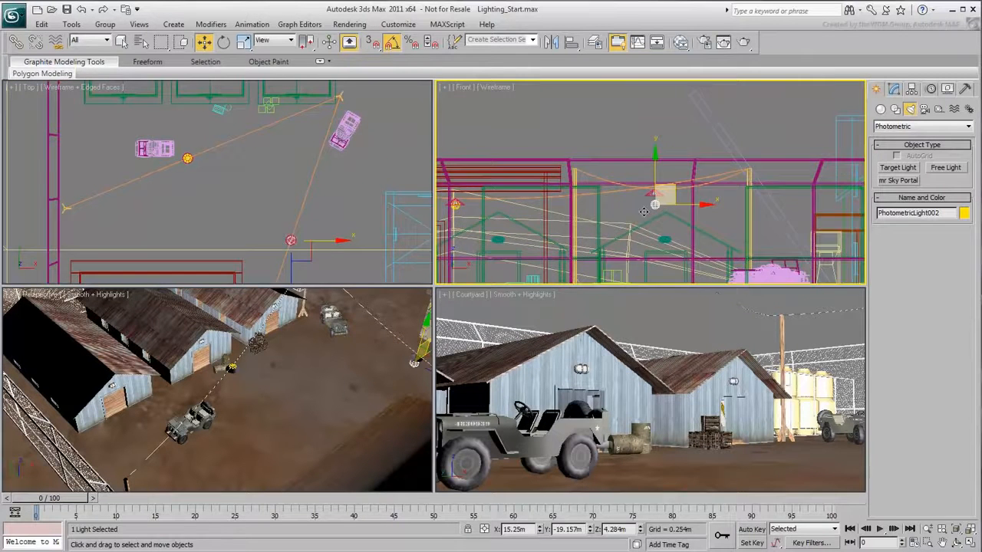
scroll(607, 226, "up", 10)
left_click_drag(653, 229, 647, 190)
scroll(636, 186, "up", 5)
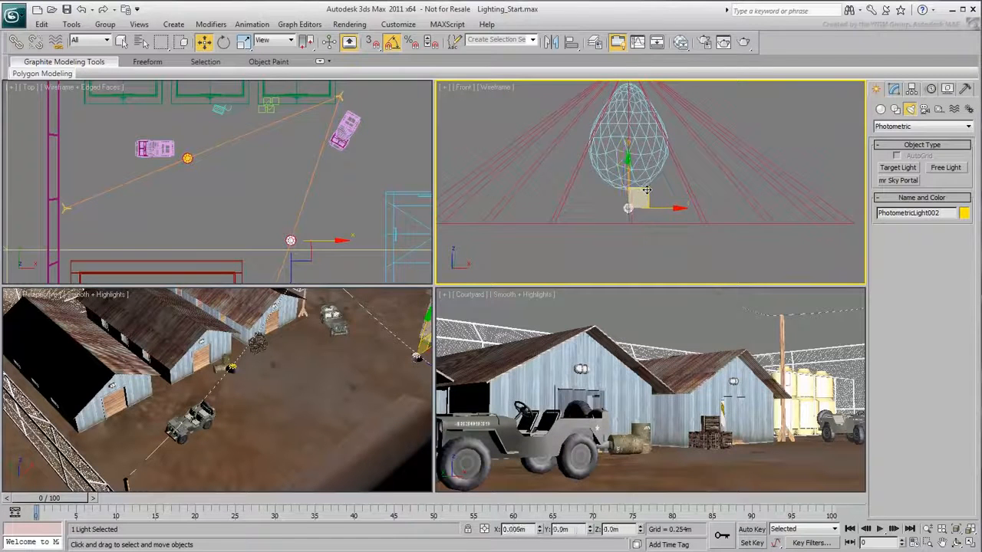
scroll(647, 189, "down", 8)
middle_click_drag(636, 220, 721, 184)
scroll(712, 189, "down", 2)
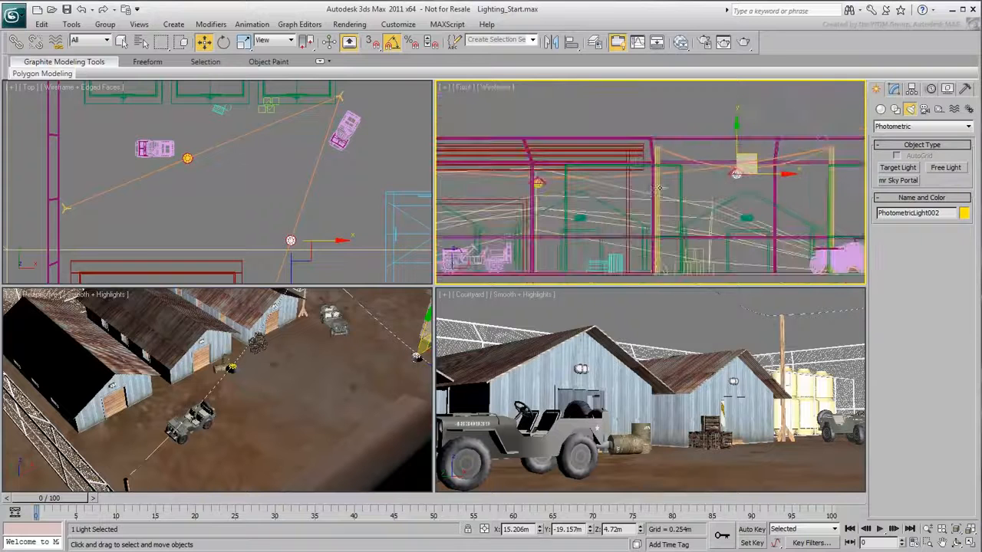
middle_click_drag(650, 191, 674, 172)
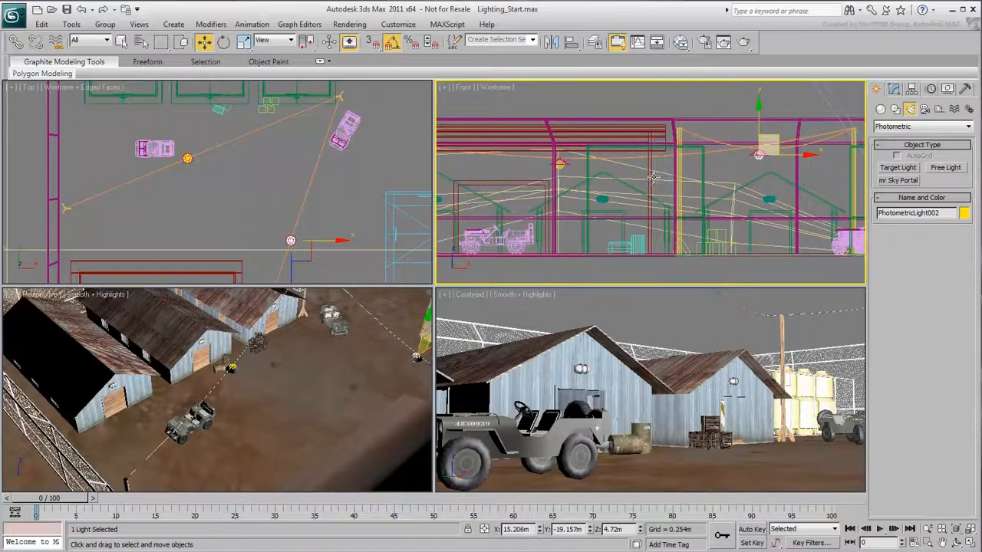
Apply the Street 400W Lamp (web) template to the instanced free lights
left_click(894, 89)
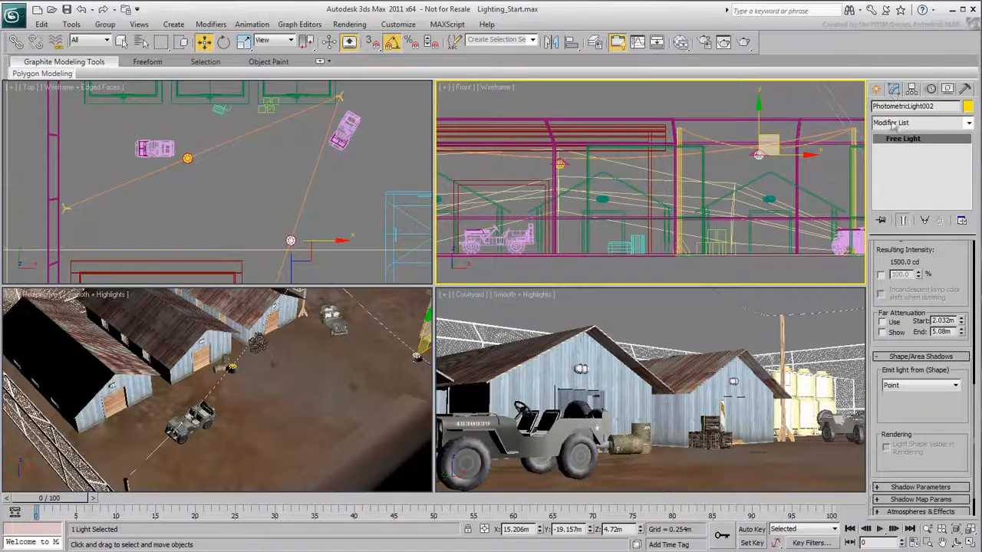
scroll(954, 247, "up", 10)
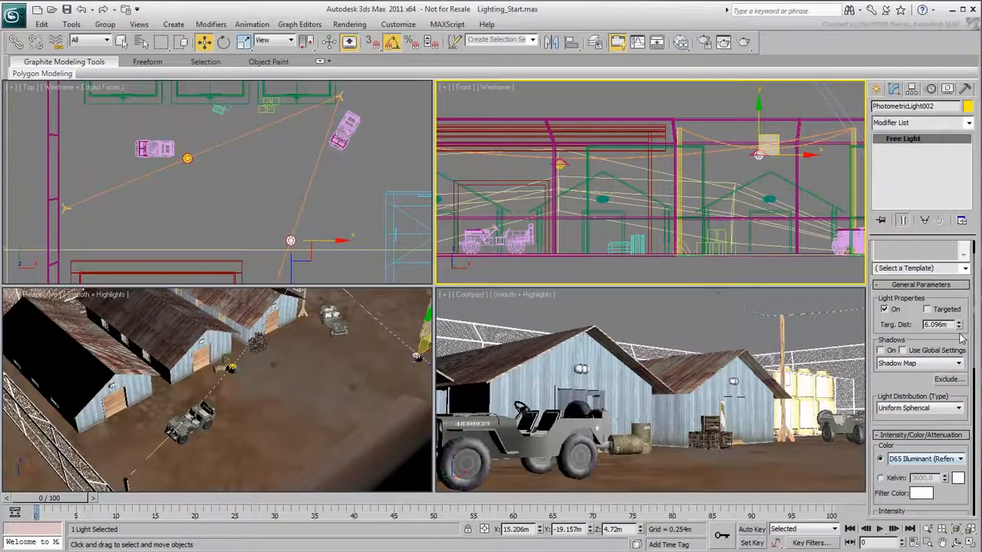
left_click(965, 268)
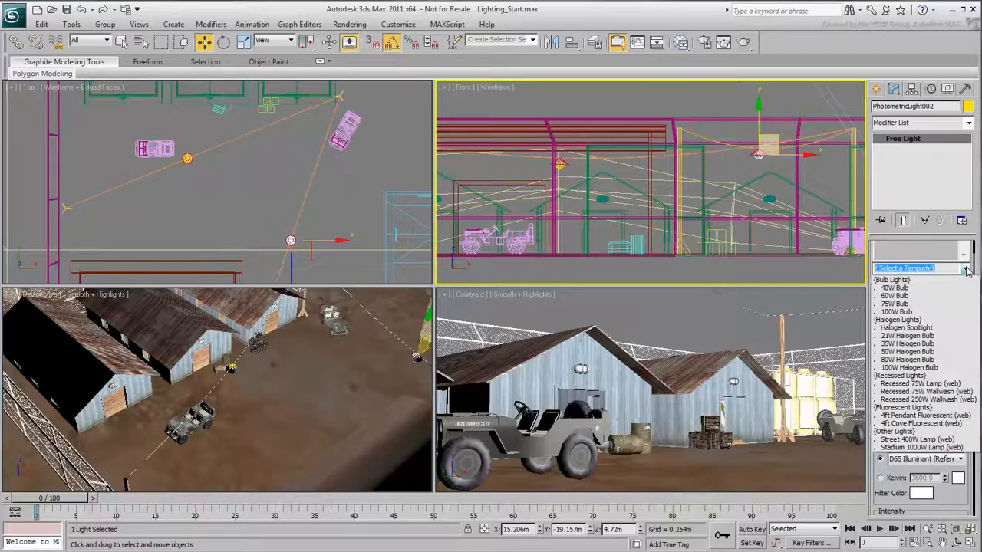
left_click(921, 439)
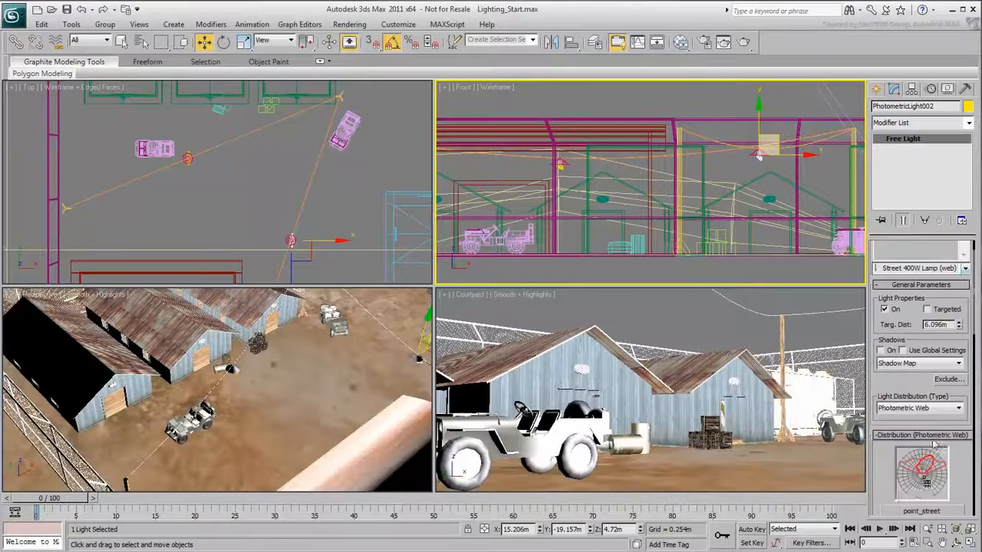
Set the lights' colour preset to Incandescent filament lamp
scroll(963, 403, "down", 3)
left_click_drag(963, 403, 962, 387)
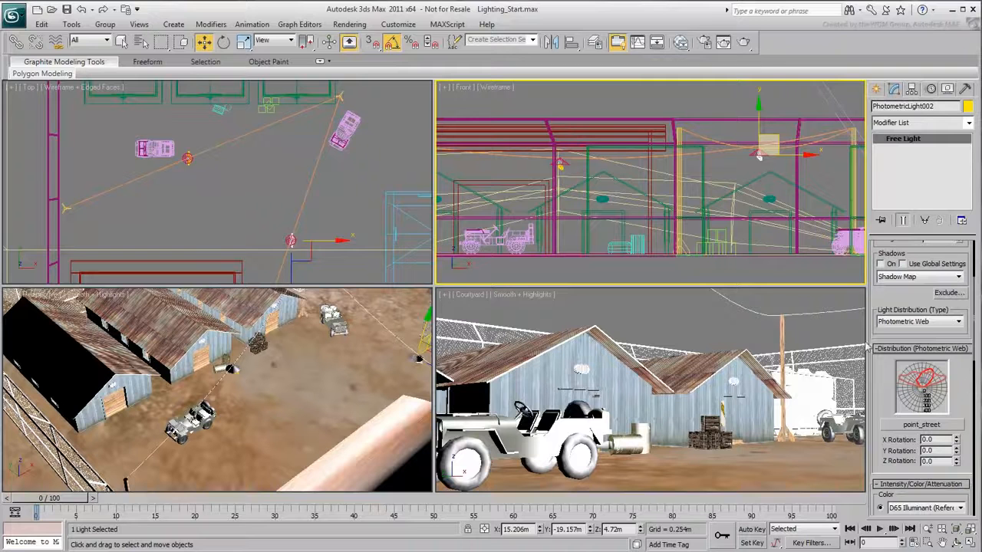
left_click_drag(962, 387, 975, 231)
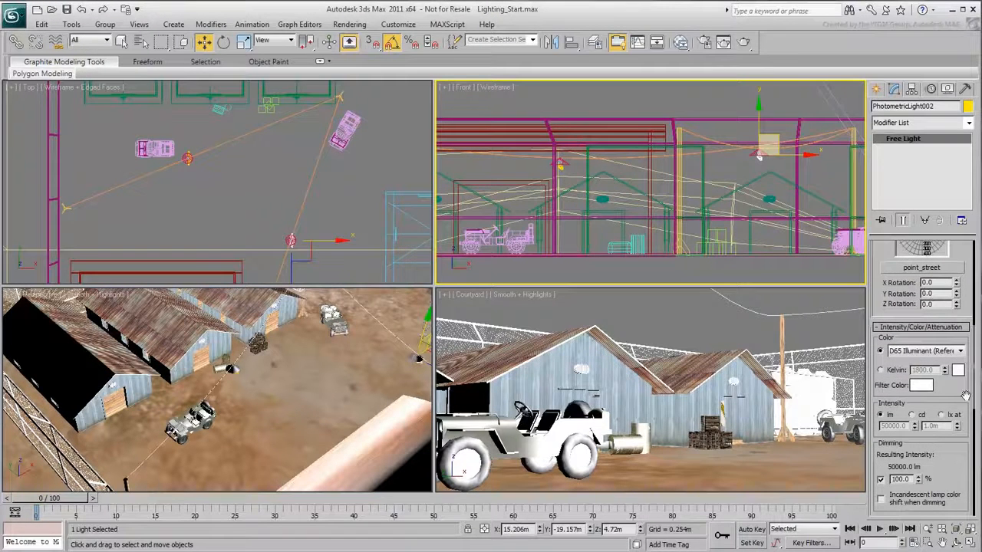
left_click(960, 351)
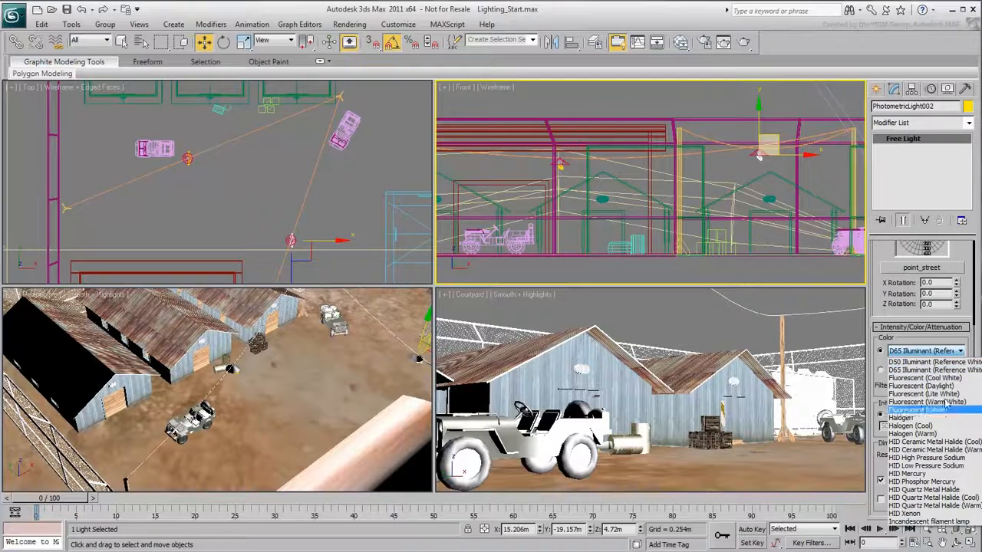
left_click(948, 522)
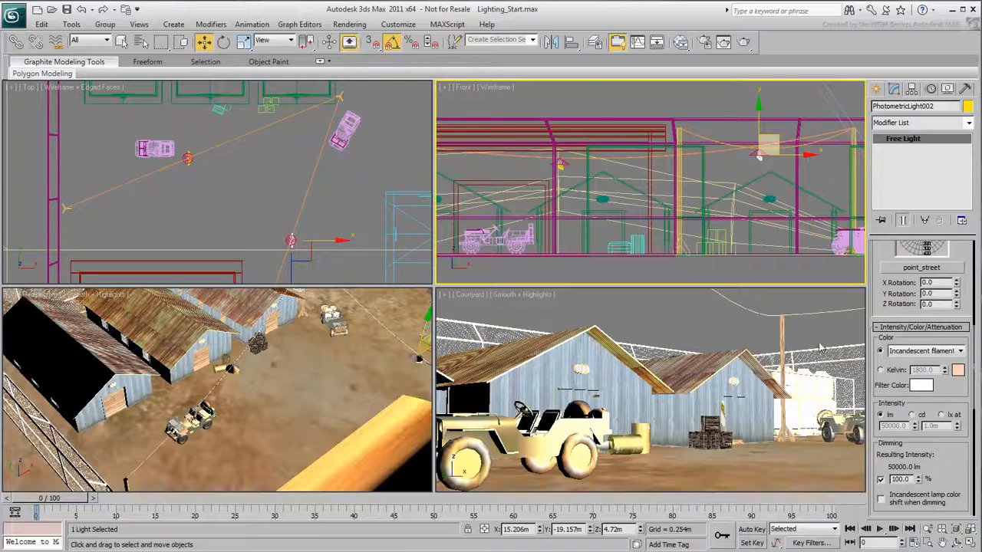
Switch the lights' colour to a Kelvin temperature and raise it to 20000
left_click(881, 370)
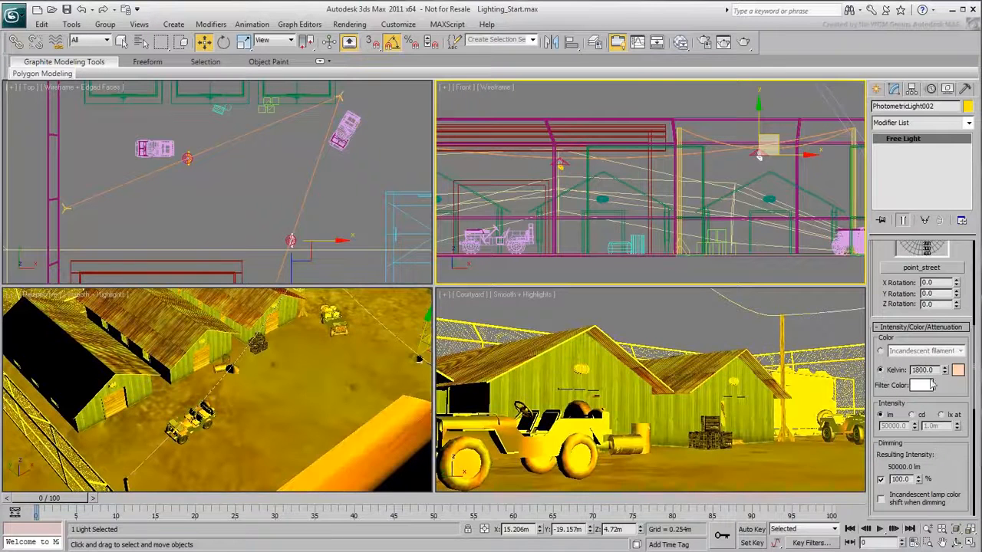
left_click_drag(946, 372, 963, 30)
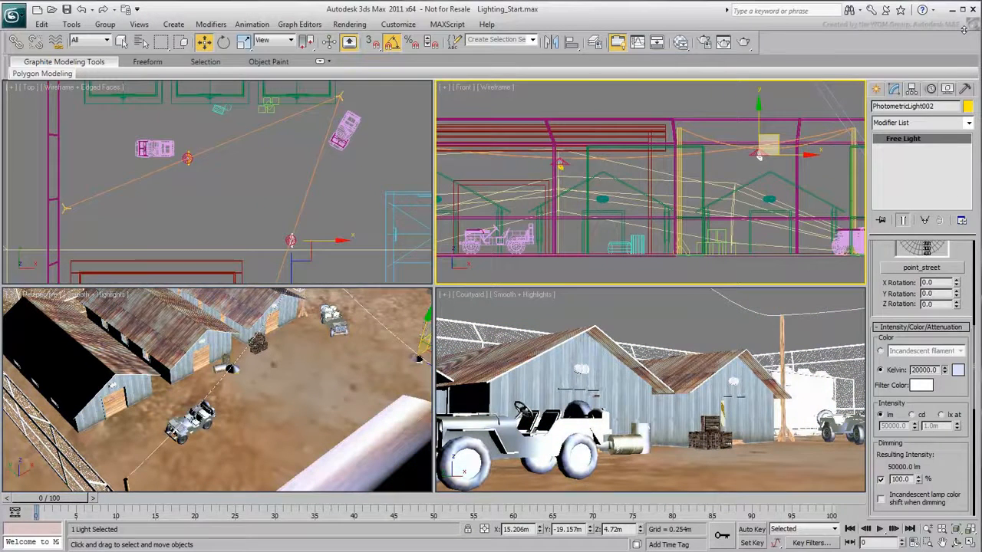
Lower the lights' Kelvin temperature to 1800 and switch their colour back to the Incandescent filament lamp preset
right_click(963, 31)
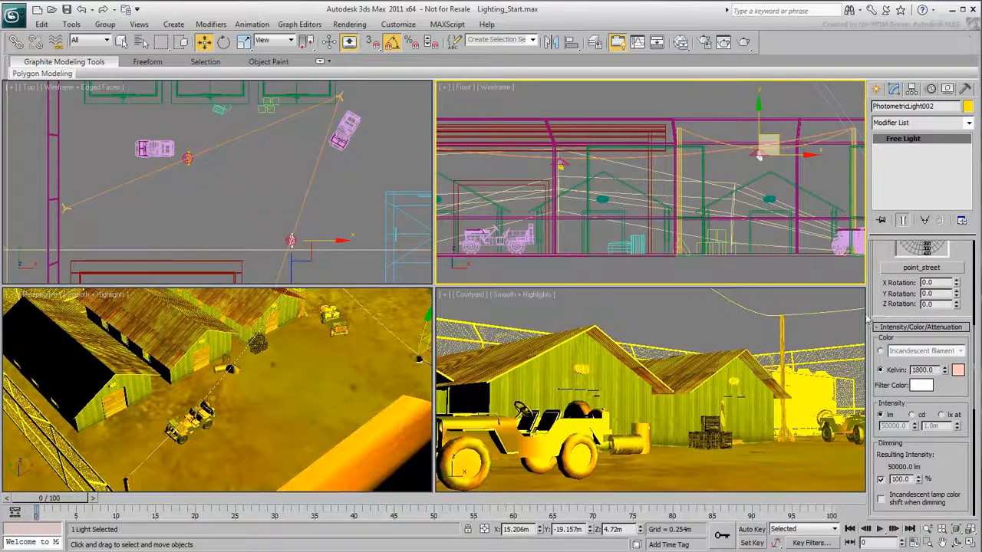
left_click(880, 351)
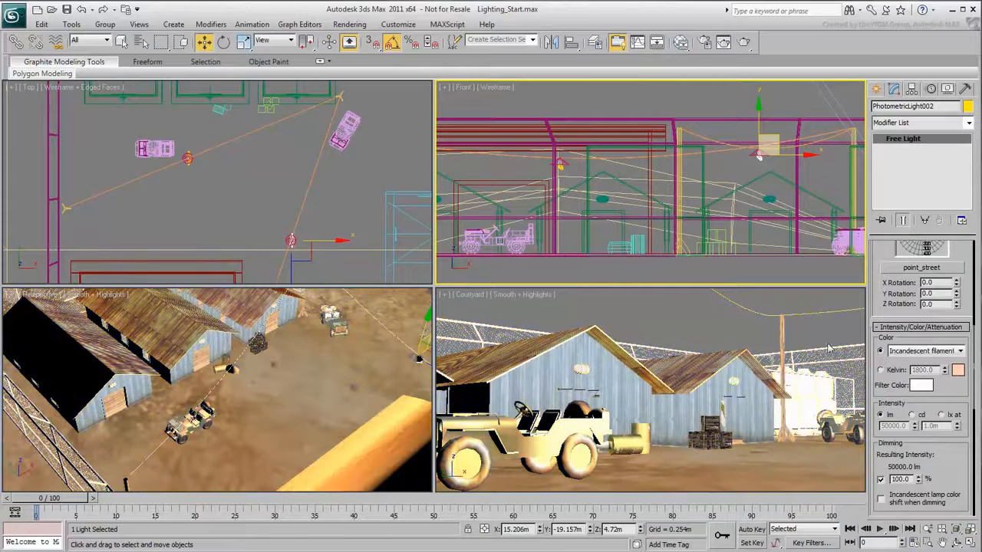
Turn on Ray Traced Shadows for the instanced street lights and render the Courtyard view
left_click_drag(881, 293, 882, 550)
left_click(882, 375)
left_click(895, 389)
left_click(908, 431)
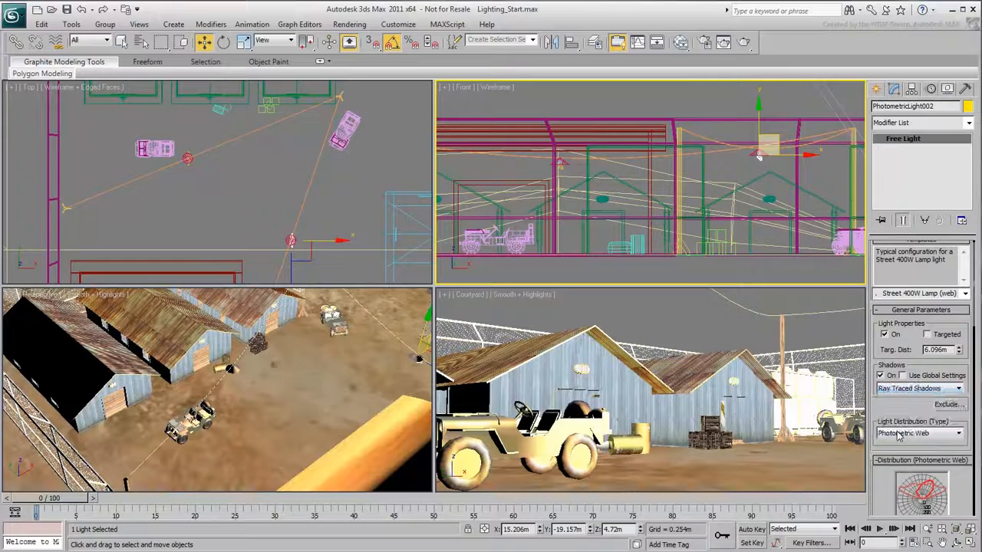
middle_click(753, 333)
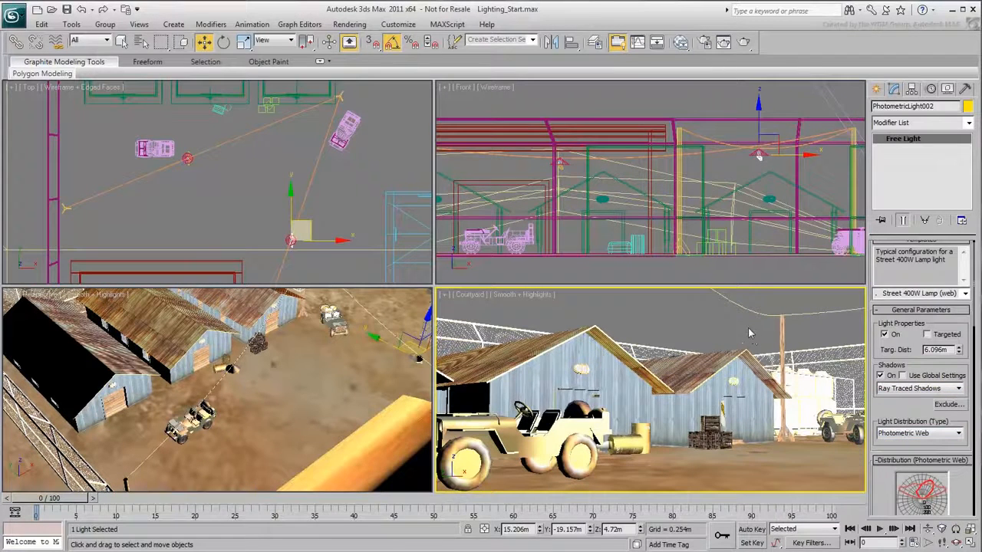
left_click(744, 44)
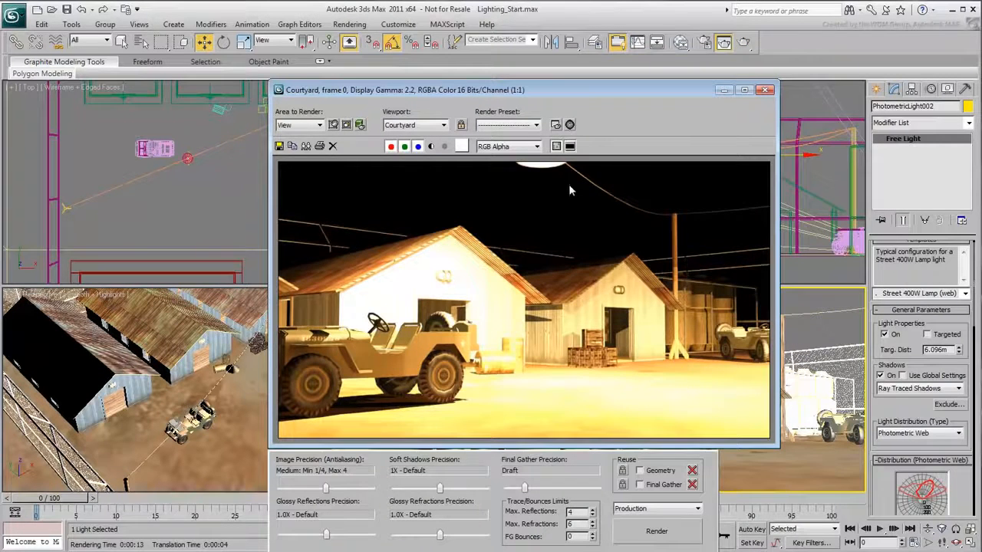
Raise the exposure value (EV) to 6.0 using the exposure render preview, and render the Courtyard view again
left_click(570, 126)
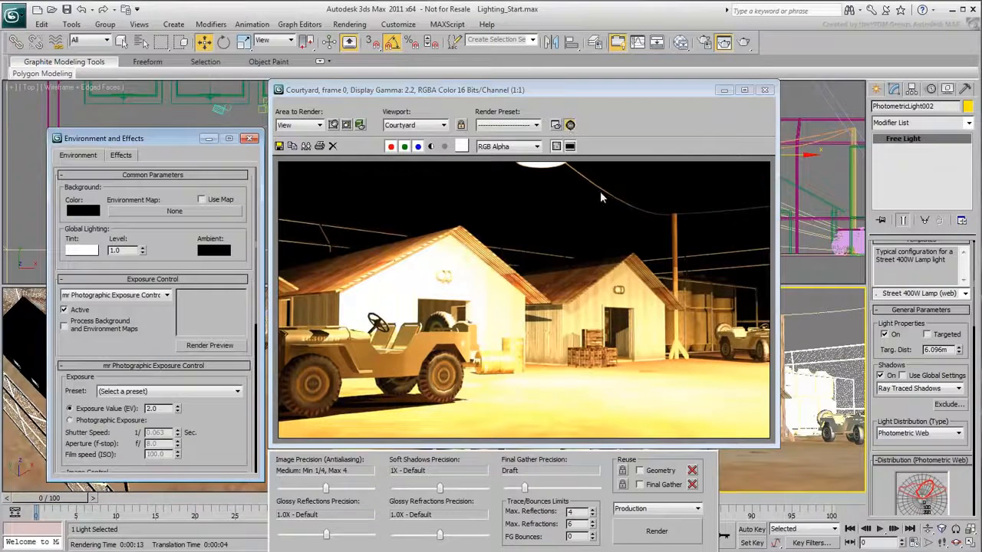
left_click(219, 345)
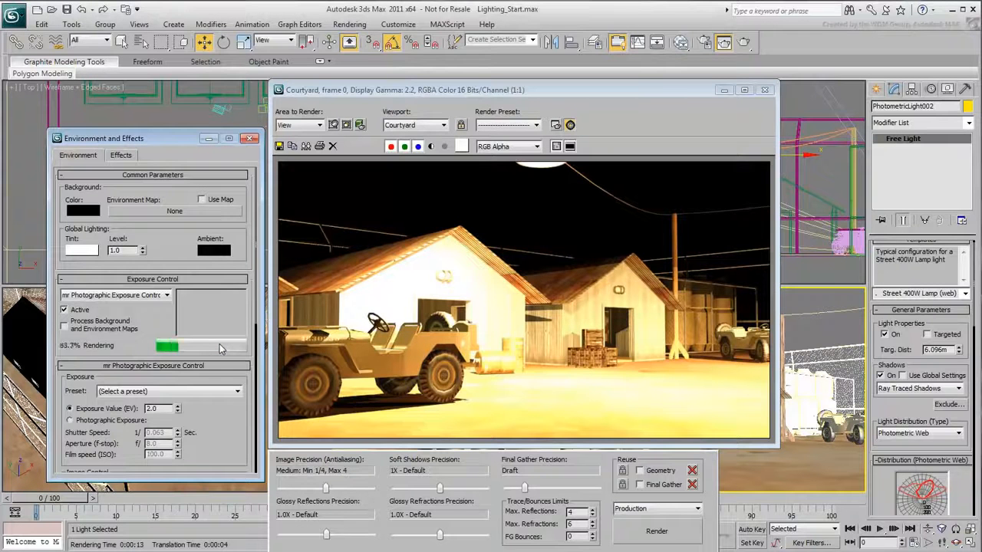
left_click(178, 407)
left_click(178, 406)
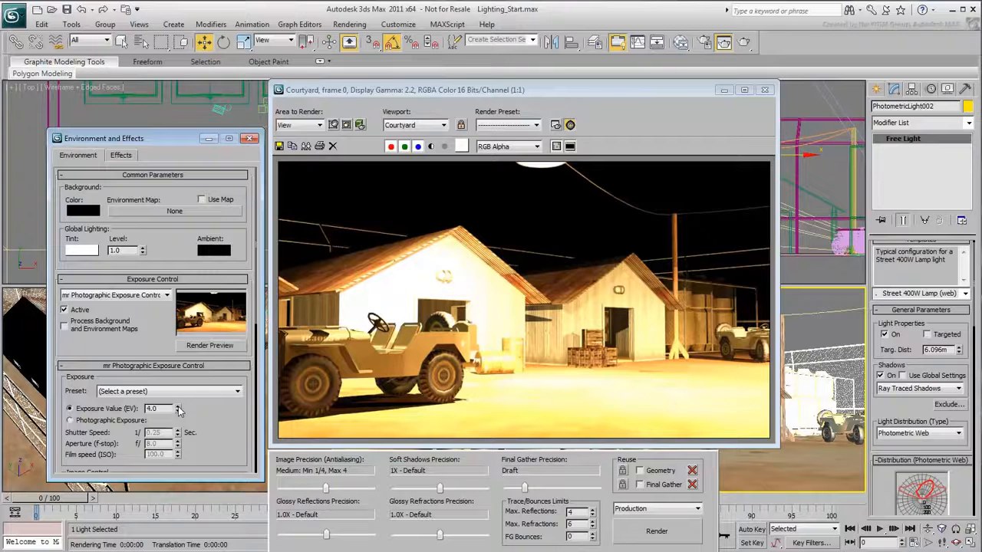
left_click(178, 407)
left_click(178, 406)
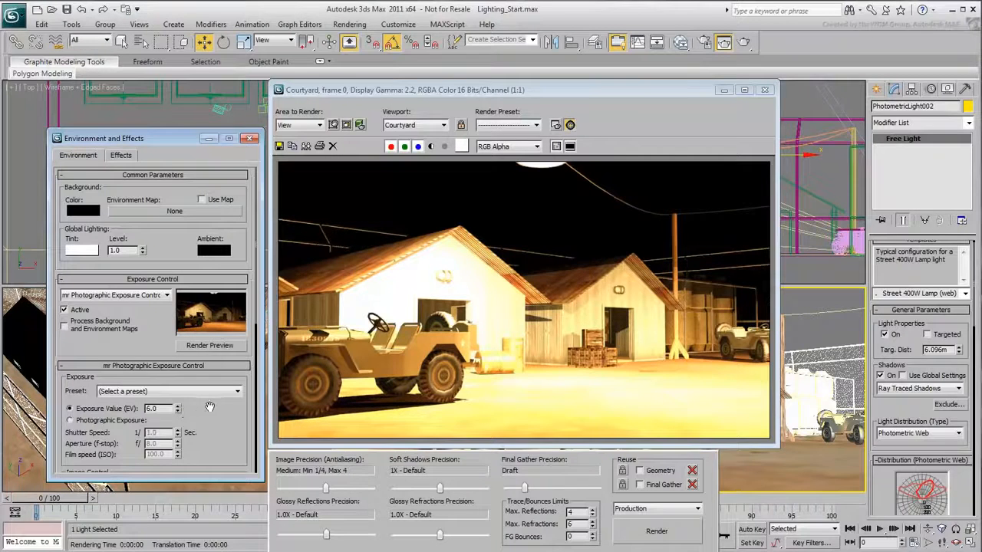
left_click(664, 538)
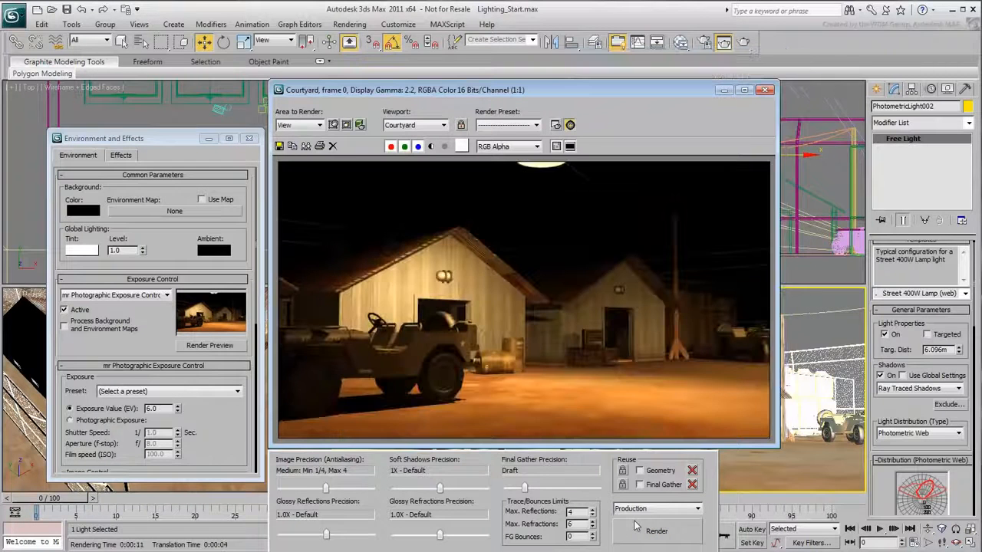
left_click(766, 90)
left_click(248, 138)
Create a photometric free light in the Top view at the wall lamp on the front of the middle building
middle_click_drag(203, 105, 205, 259)
scroll(213, 222, "up", 7)
scroll(245, 223, "up", 5)
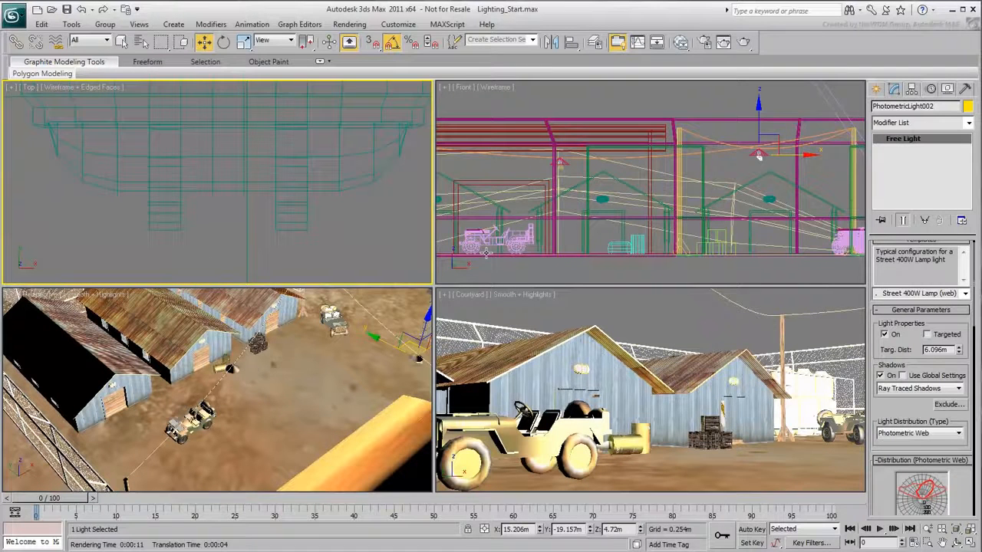
left_click(875, 90)
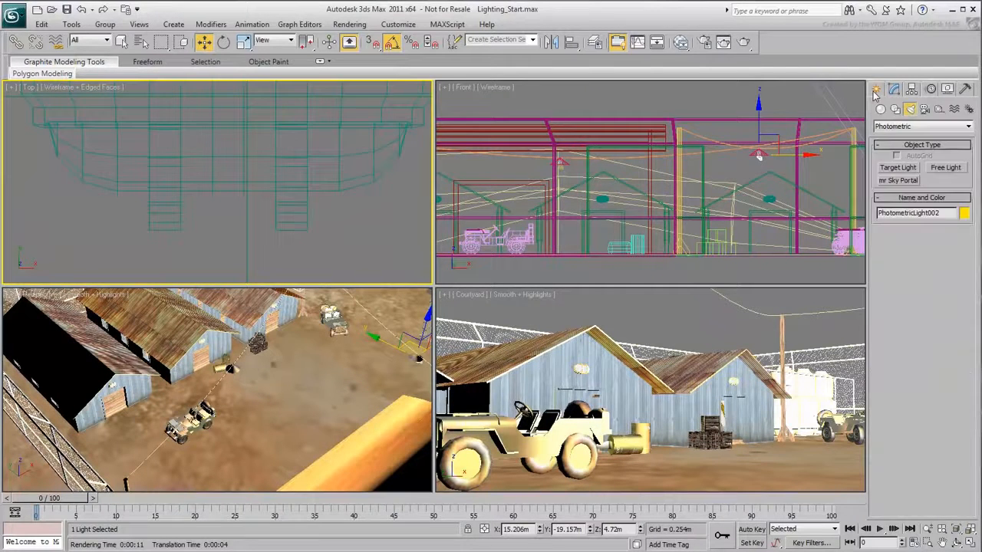
left_click(944, 168)
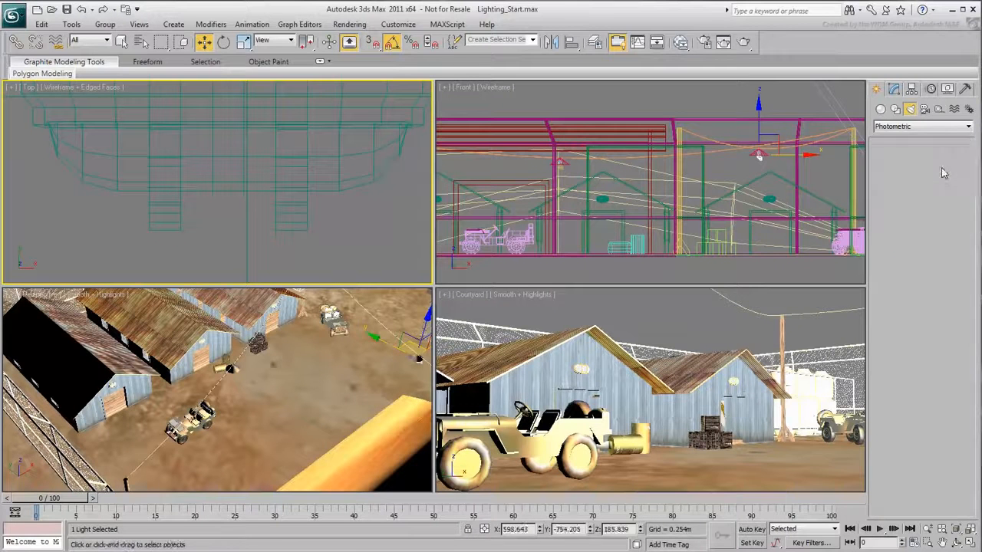
left_click(224, 218)
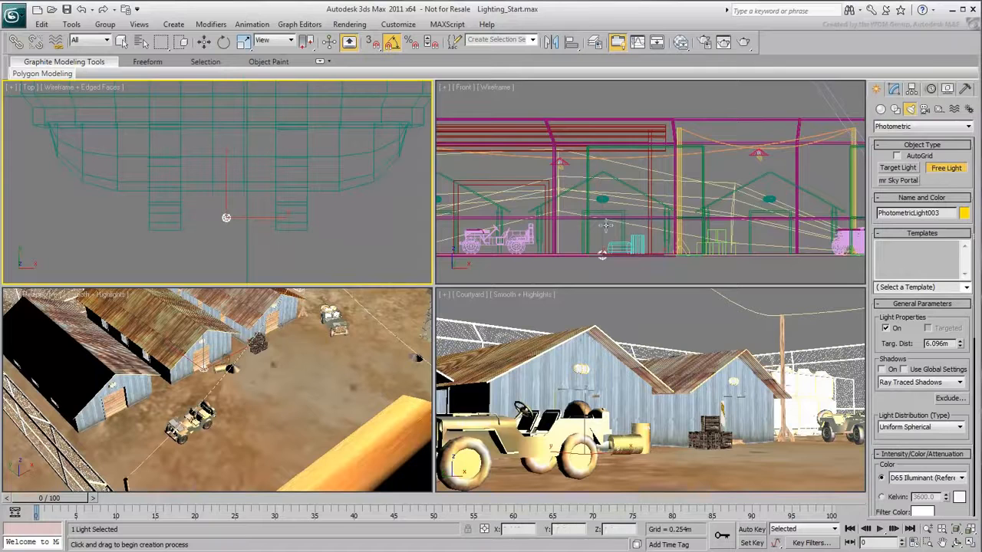
Raise the new free light in the Front view to the middle building's wall lamp, at a height of about 2.64 m
middle_click_drag(606, 227, 611, 219)
scroll(612, 219, "up", 2)
key("w")
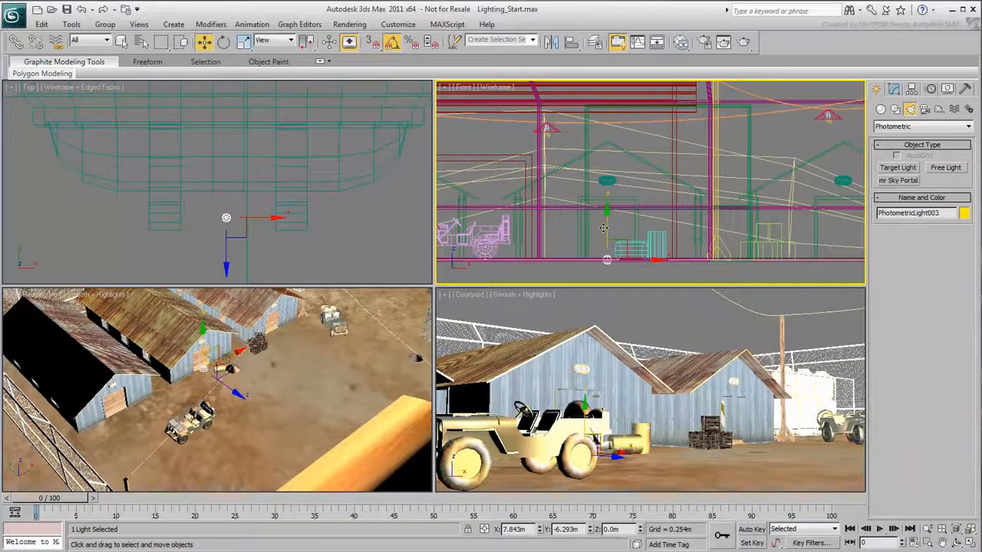
left_click_drag(605, 227, 604, 170)
scroll(605, 171, "up", 3)
middle_click_drag(620, 237, 610, 190)
left_click_drag(612, 189, 611, 173)
scroll(621, 230, "down", 4)
scroll(622, 227, "down", 3)
middle_click_drag(622, 227, 634, 175)
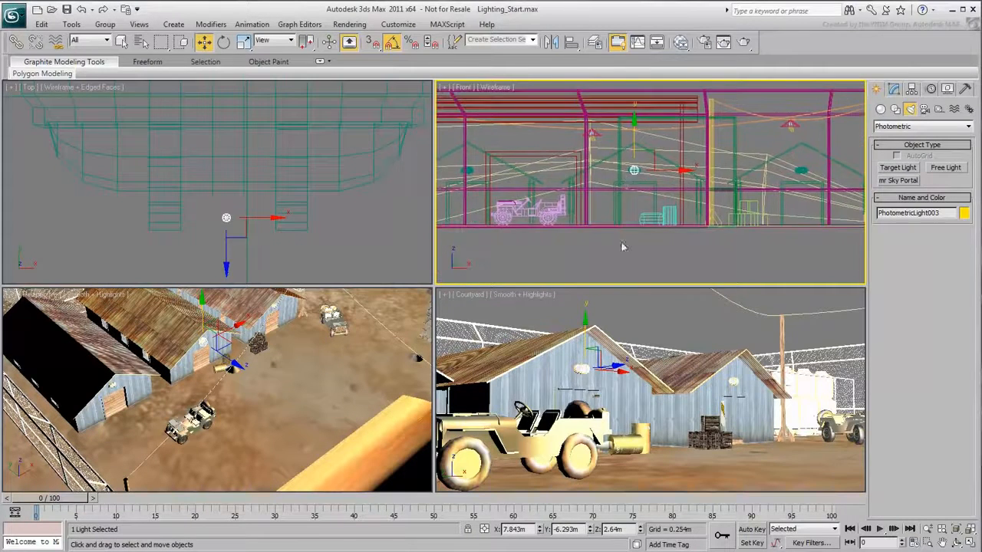
right_click(645, 327)
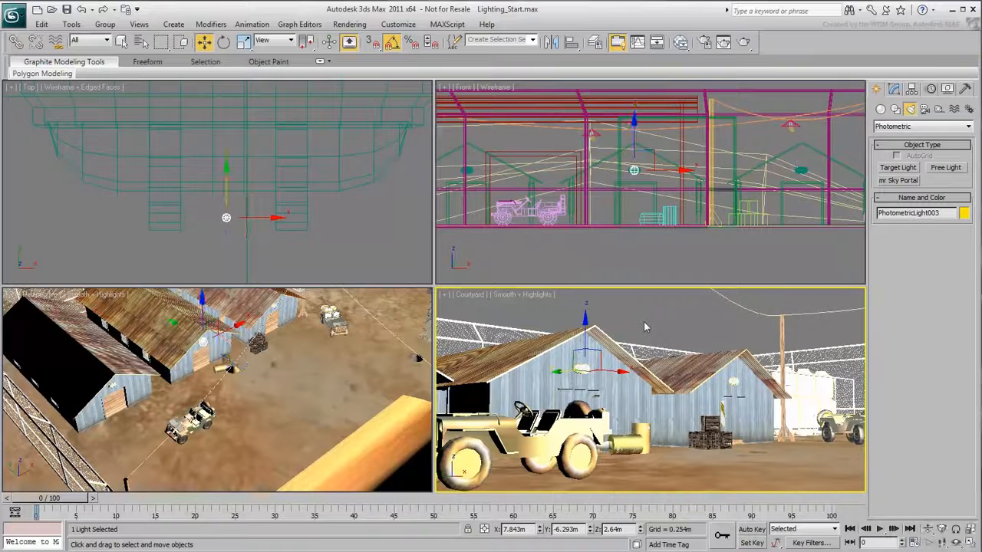
Apply the 100W Bulb template to the wall lamp light and set its Kelvin temperature to 6000
left_click(894, 89)
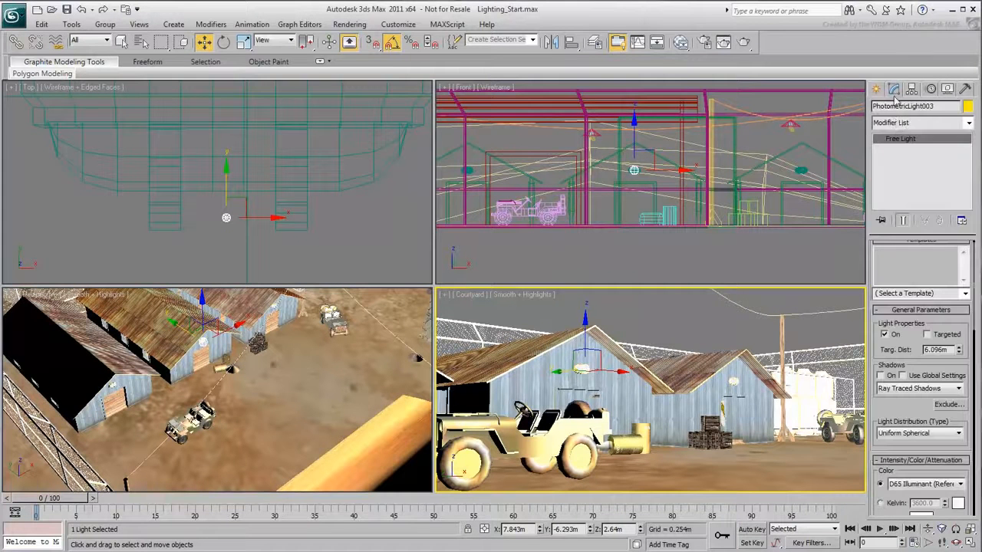
left_click(966, 293)
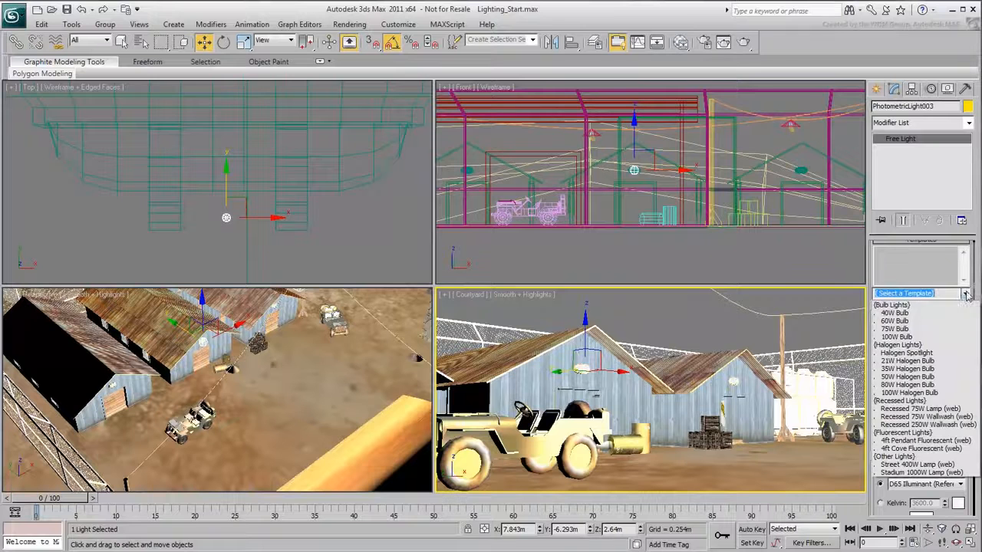
left_click(899, 338)
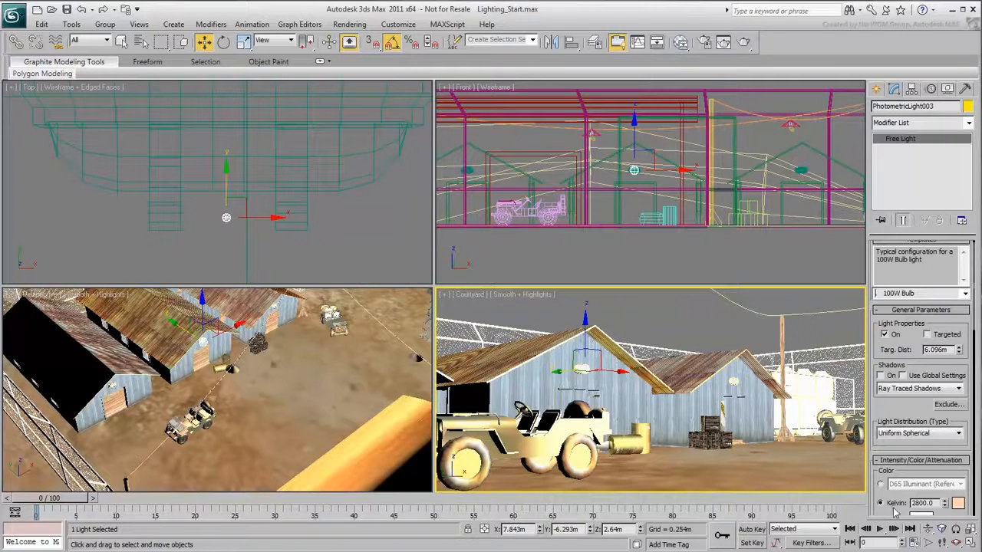
left_click_drag(900, 498, 895, 420)
type("6000")
key("Return")
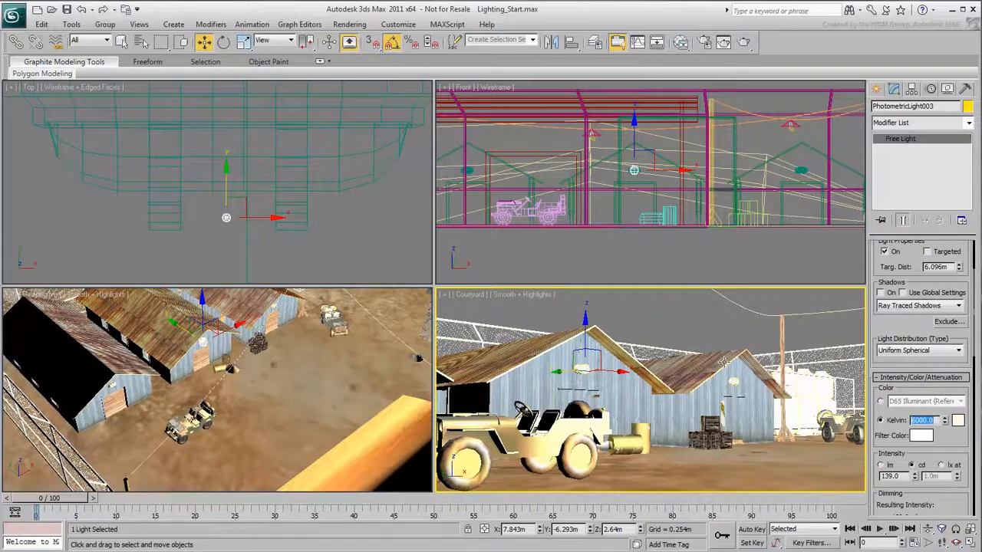
Clone the wall lamp light along X as one instance at the left building's wall lamp in the Top view
scroll(188, 184, "up", 5)
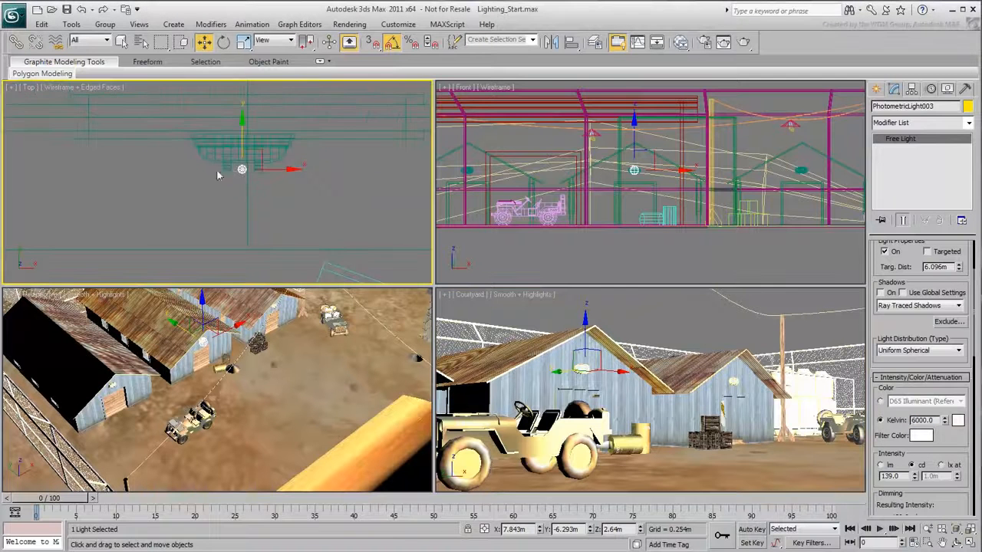
middle_click_drag(188, 184, 288, 216)
left_click_drag(415, 193, 68, 194, "shift")
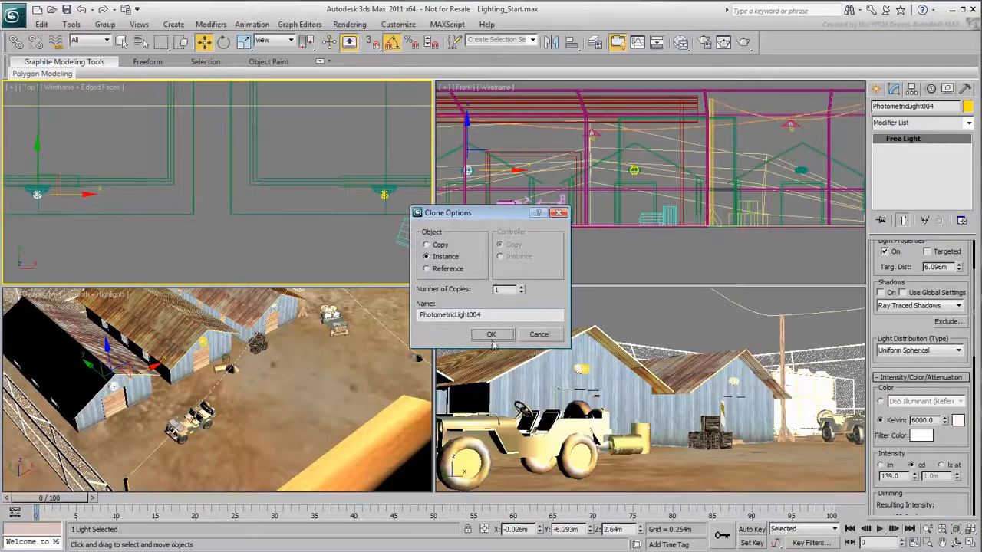
left_click(491, 336)
Clone another instance of the wall lamp light along X and align it with the right building's wall lamp
middle_click_drag(357, 214, 260, 216)
scroll(259, 216, "down", 2)
middle_click_drag(112, 223, 107, 221)
scroll(101, 221, "down", 3)
left_click_drag(96, 213, 342, 214, "shift")
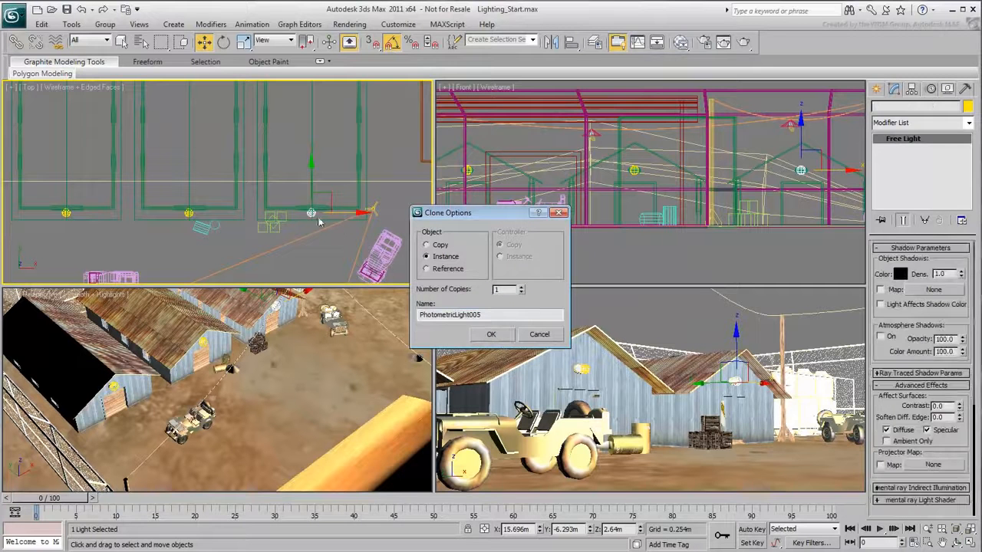
left_click(492, 335)
scroll(305, 230, "up", 5)
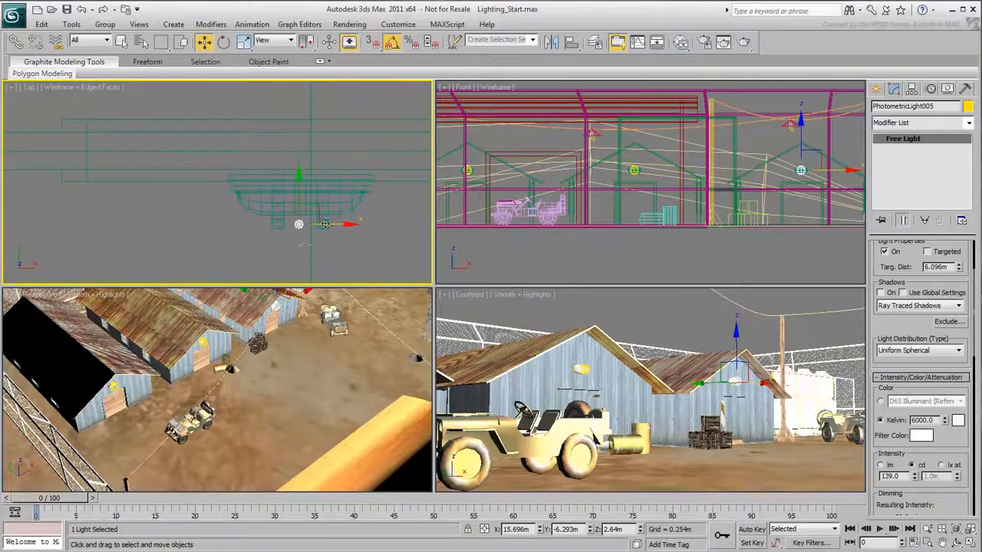
left_click_drag(328, 224, 331, 225)
Deselect the lights and render the Courtyard view to check the three wall lamps
left_click(688, 321)
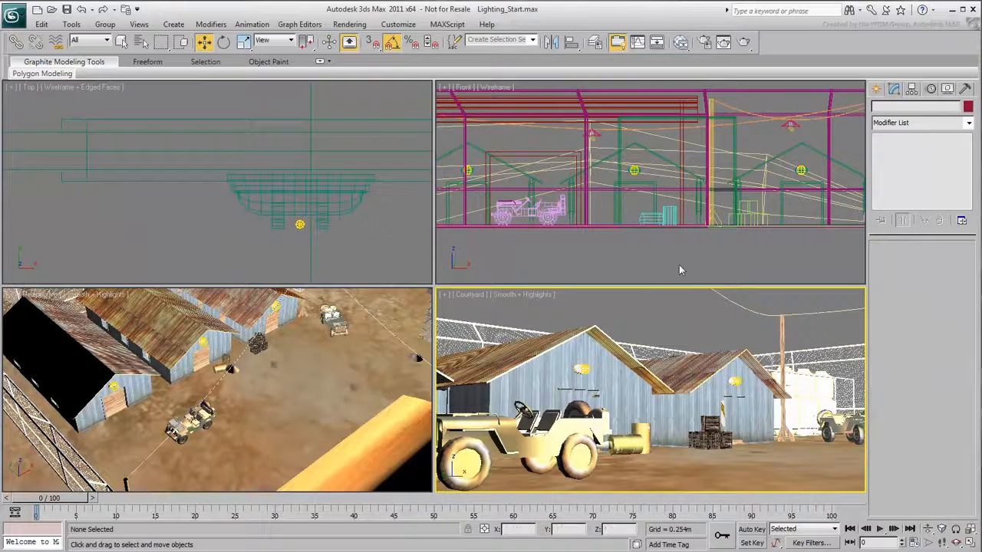
left_click(746, 44)
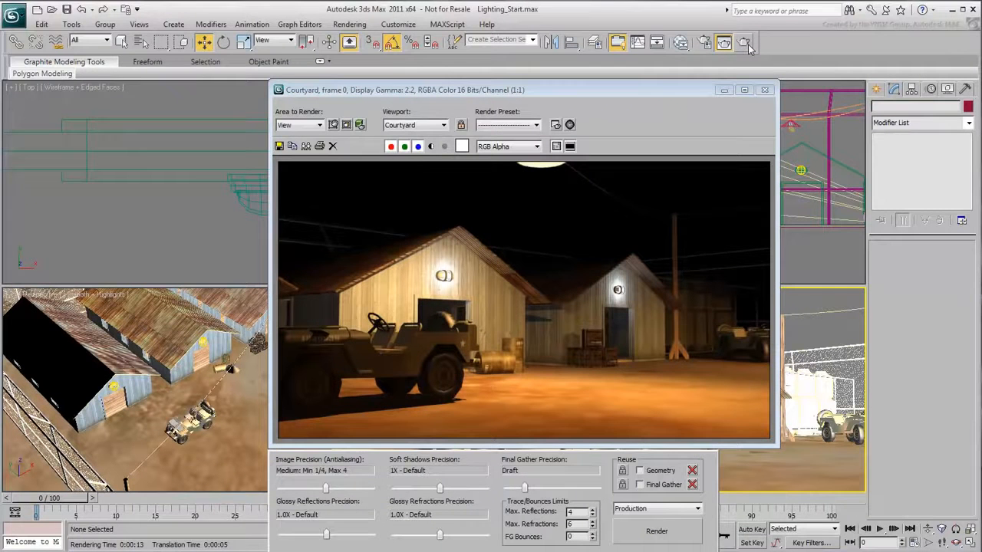
left_click(764, 90)
Create a photometric free light in the Top view inside the right building, centred just behind its front wall
left_click(279, 195)
scroll(260, 203, "down", 3)
scroll(244, 215, "up", 10)
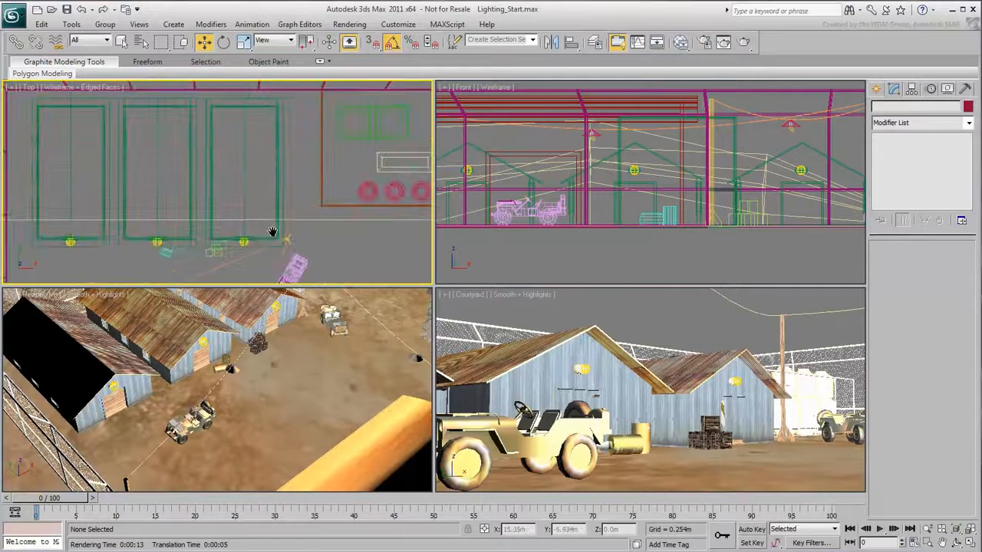
scroll(269, 201, "up", 3)
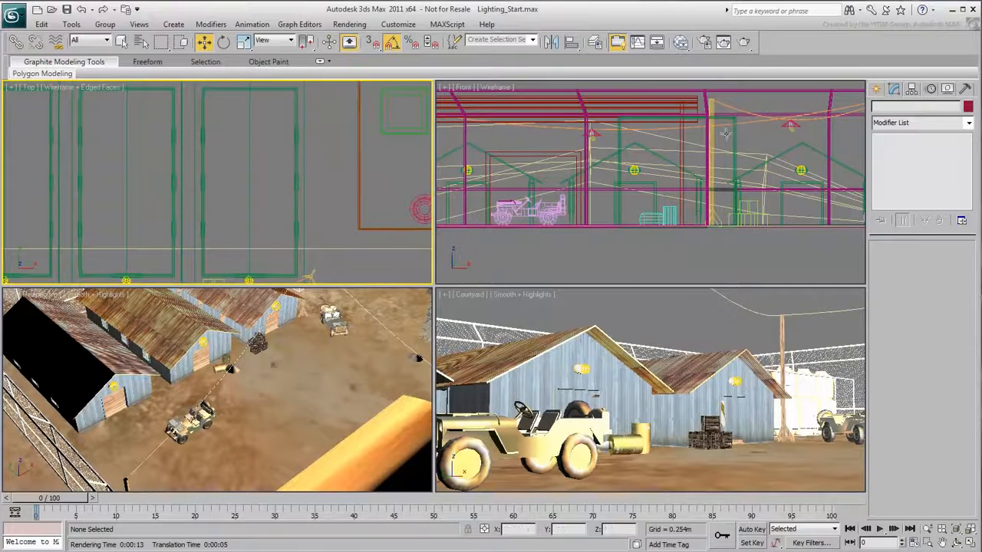
left_click(876, 89)
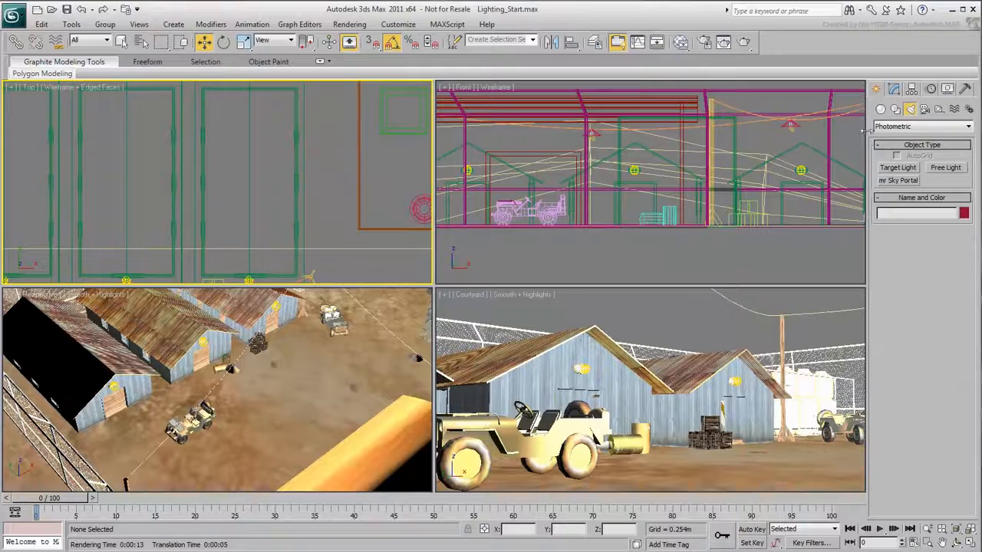
left_click(946, 168)
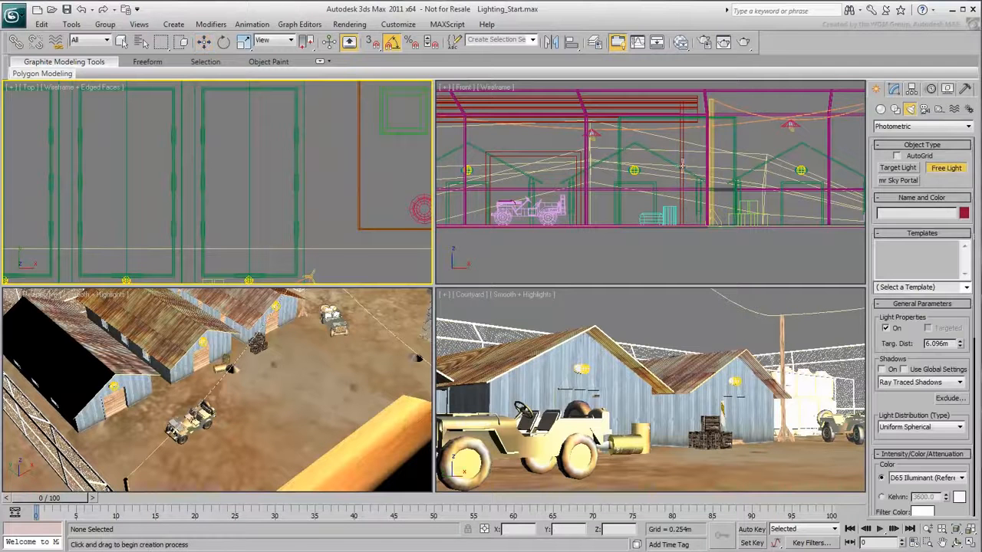
left_click(249, 240)
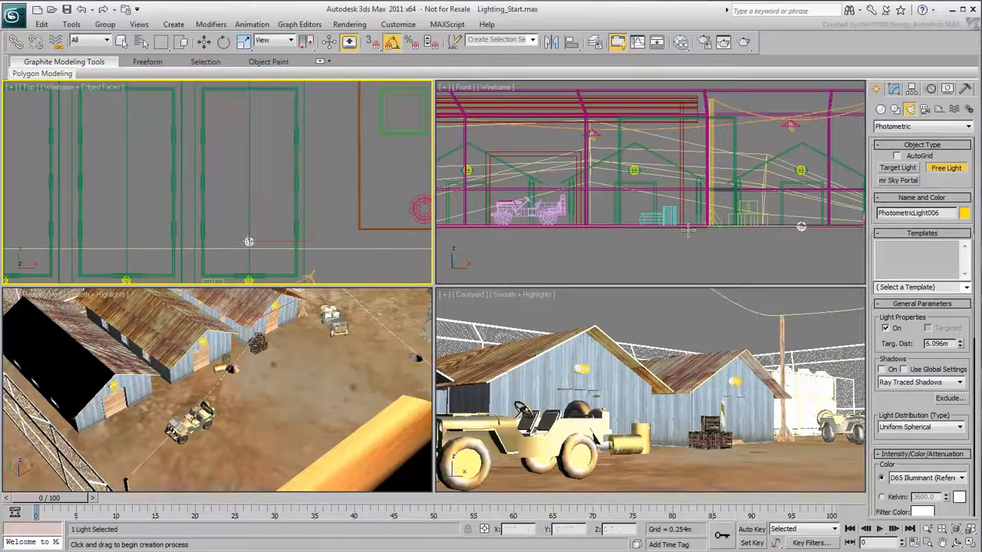
Raise the right building's interior light in the Front view to a height of about 2.64 m and open its parameters
right_click(801, 226)
middle_click_drag(765, 218, 641, 233)
key("w")
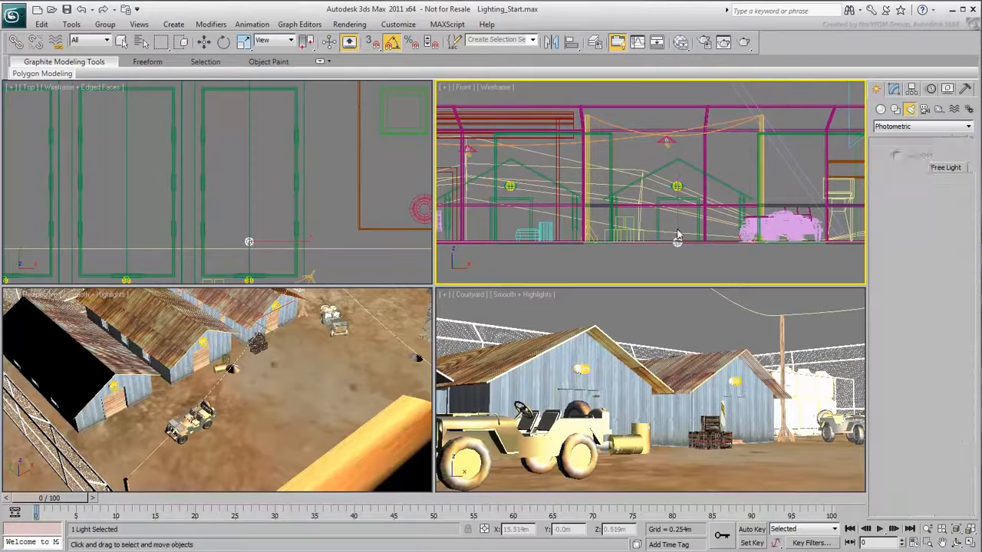
left_click_drag(682, 160, 682, 157)
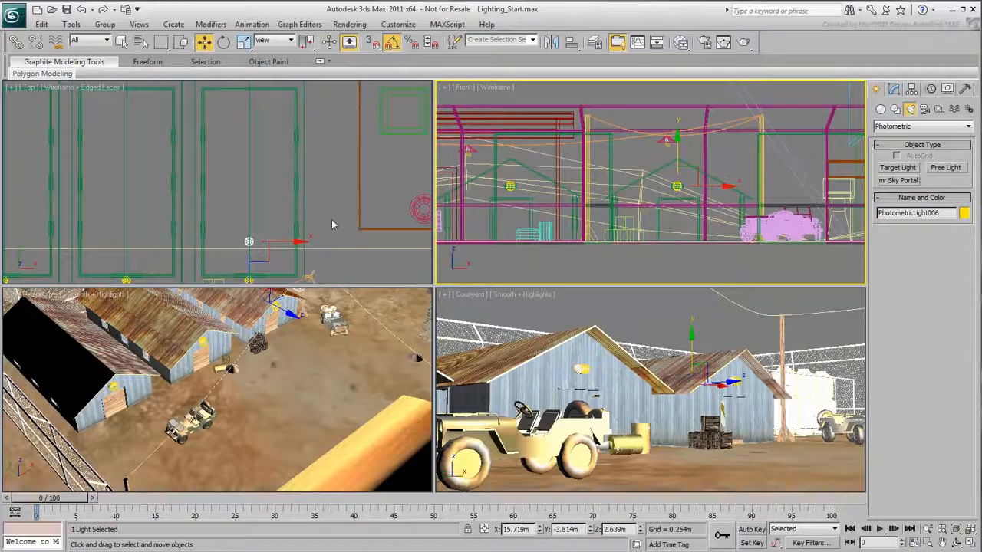
left_click(894, 89)
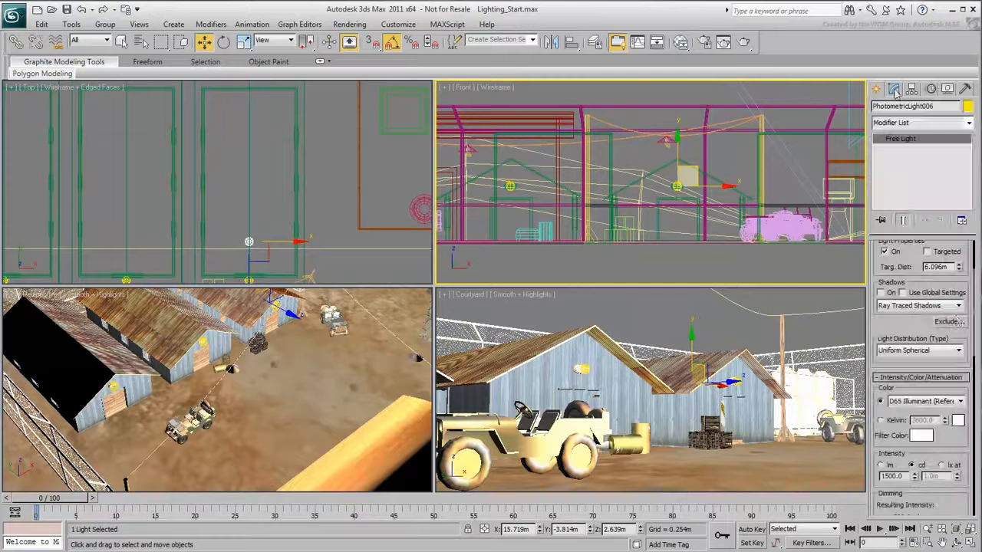
Apply the 4ft Pendant Fluorescent template to the right building's interior light and turn on its ray traced shadows
scroll(962, 281, "up", 5)
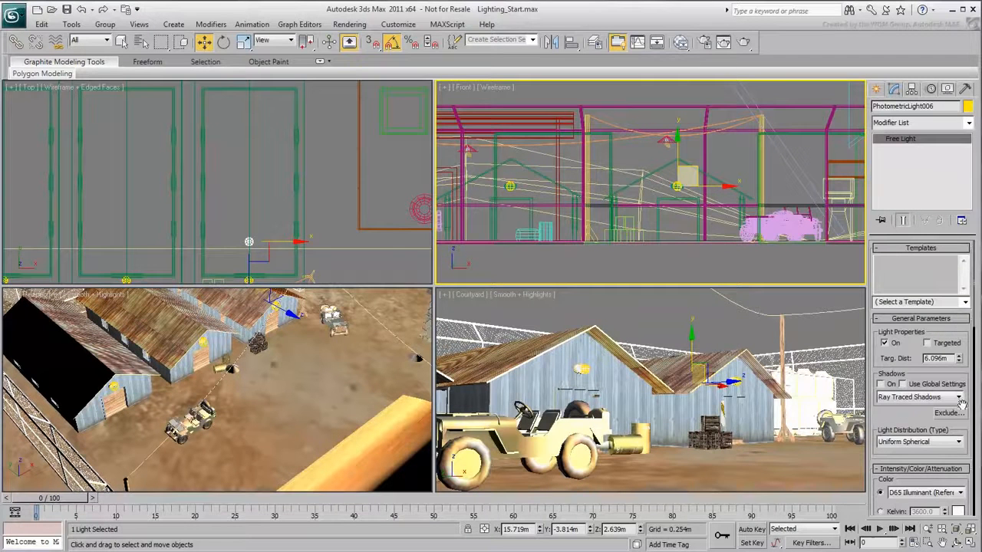
left_click(965, 302)
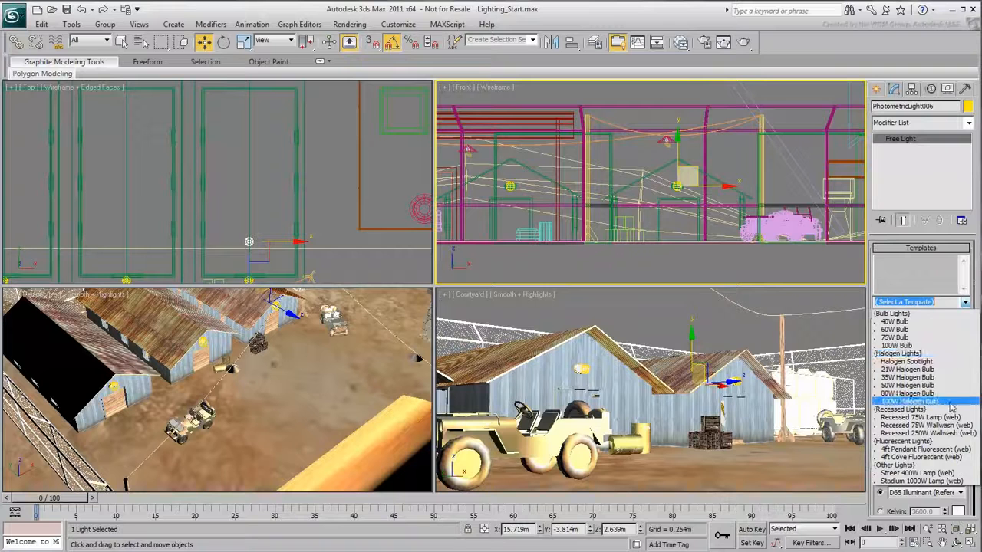
left_click(934, 449)
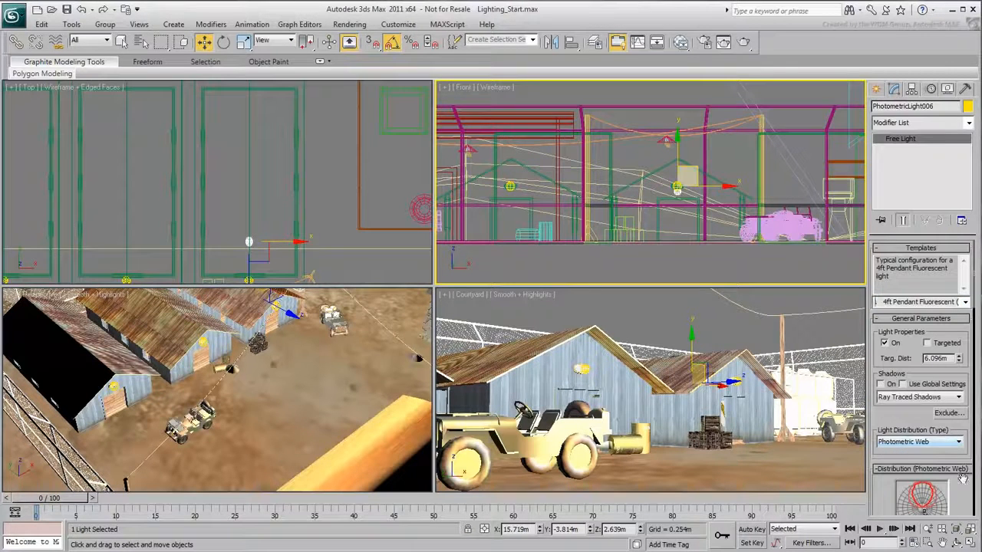
left_click(883, 384)
Set the interior light's colour to Fluorescent (Warm White)
scroll(965, 497, "down", 5)
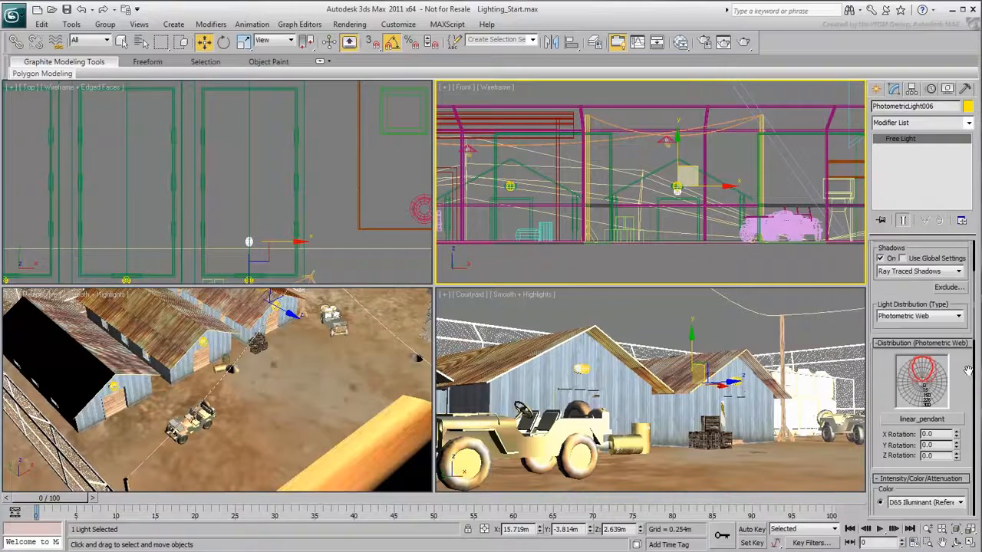
left_click(961, 397)
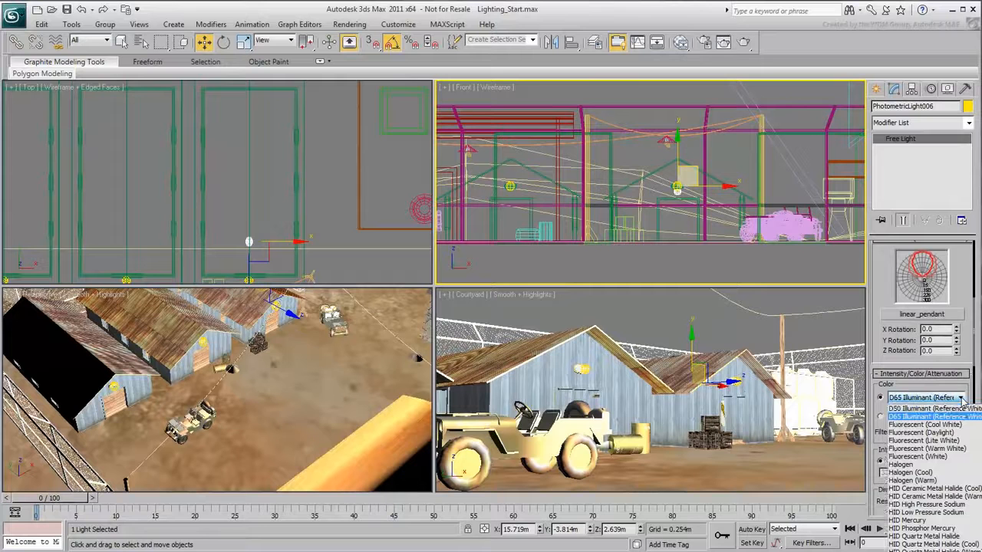
left_click(958, 448)
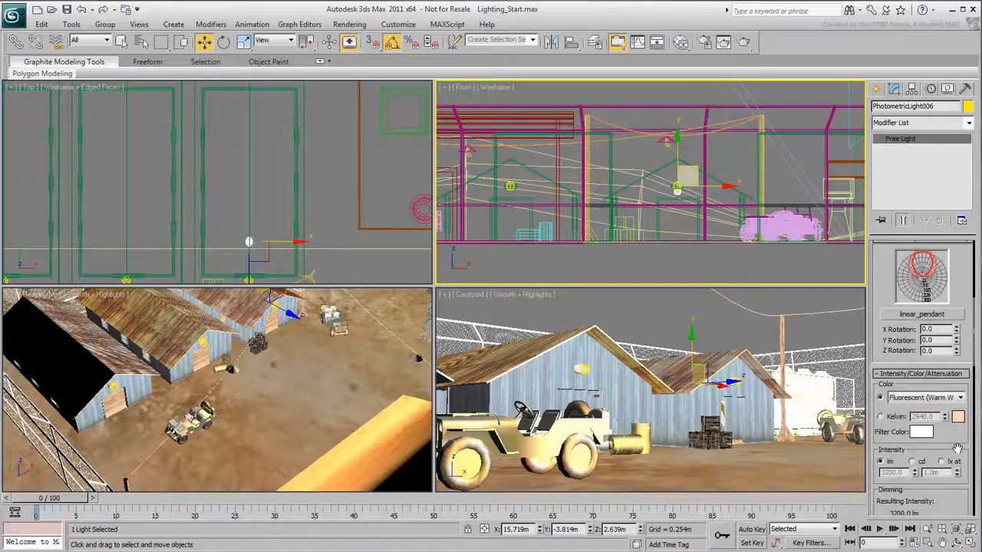
Make the interior light emit from a rectangle with a length of 0.8 m and a width of 0.4 m
scroll(957, 448, "down", 4)
scroll(962, 443, "down", 5)
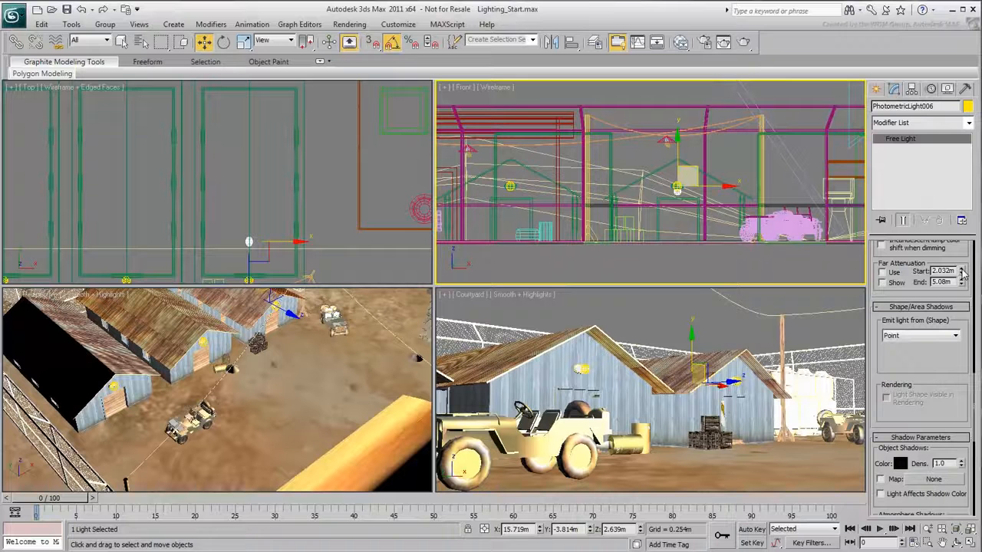
left_click(955, 336)
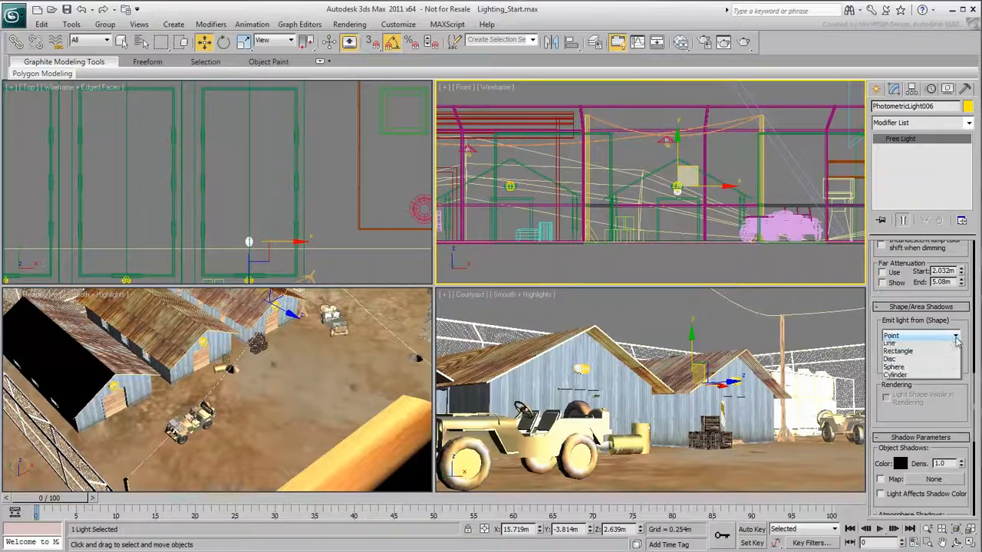
left_click(924, 363)
scroll(968, 426, "up", 1)
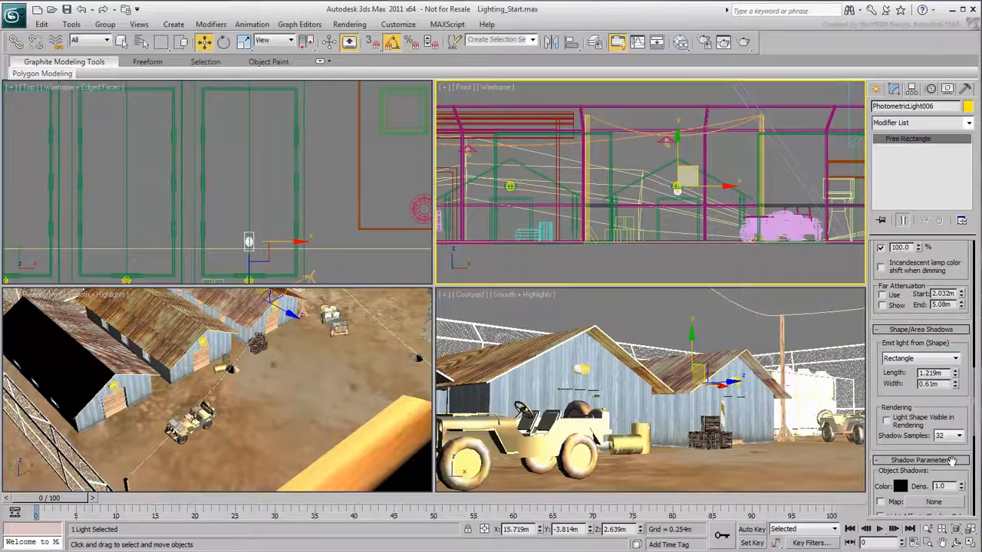
double_click(942, 373)
type("0.8")
key("Tab")
type("0.4")
key("Return")
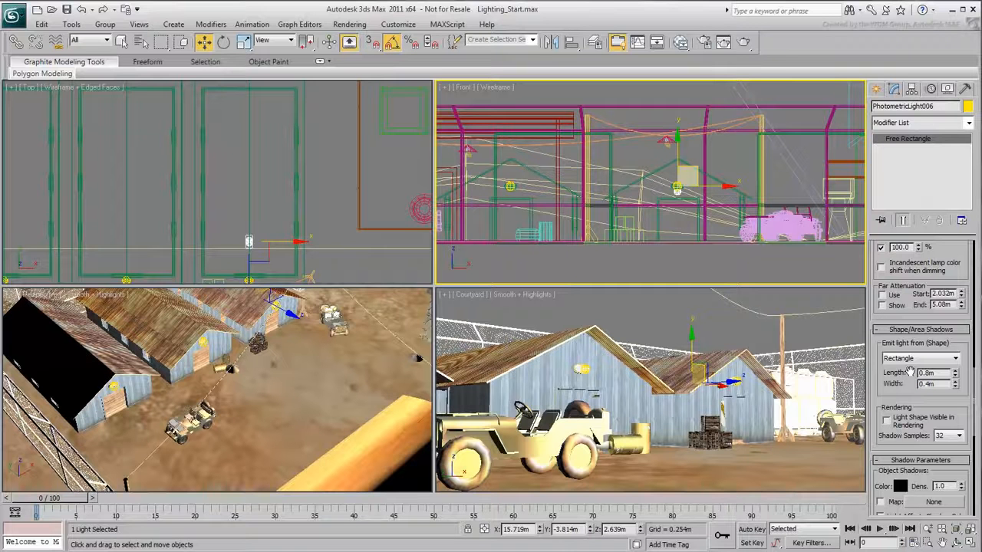
Clone three instances of the interior light along Y in the Top view, about 2.45 m apart, toward the building's rear
right_click(275, 224)
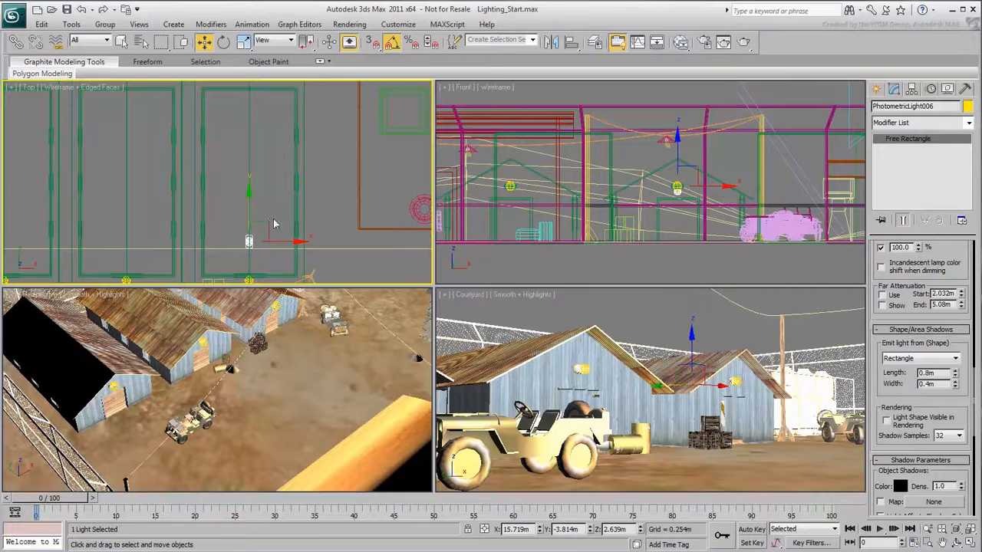
left_click_drag(247, 215, 256, 182, "shift")
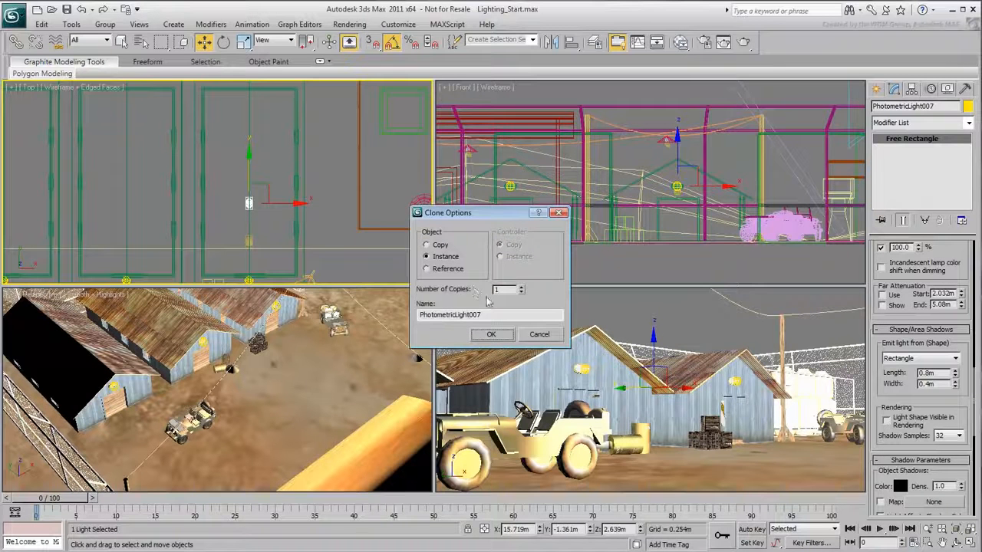
left_click(523, 288)
left_click(523, 288)
left_click(492, 336)
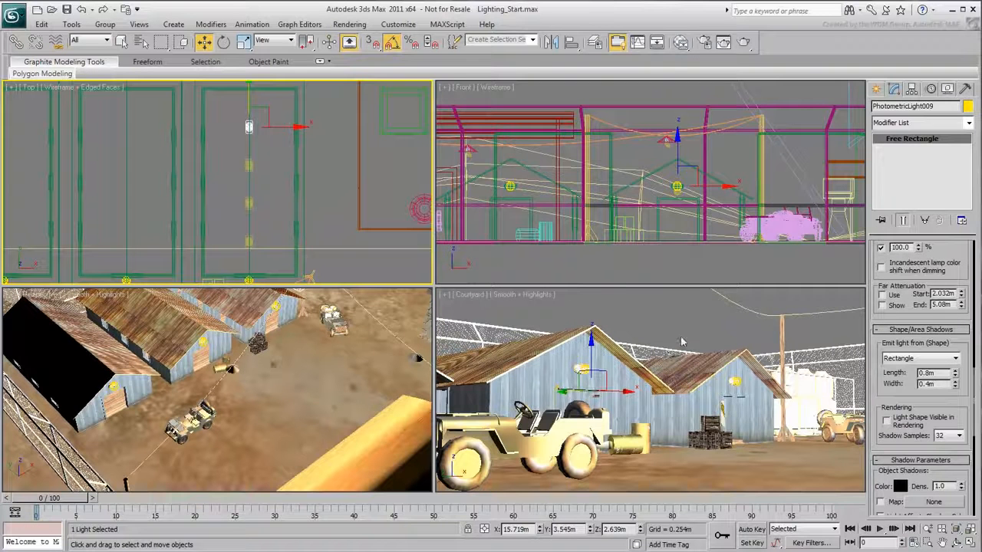
Switch the Courtyard viewport to the Close-Up camera and render it to check the interior lighting
left_click(472, 300)
left_click(473, 299)
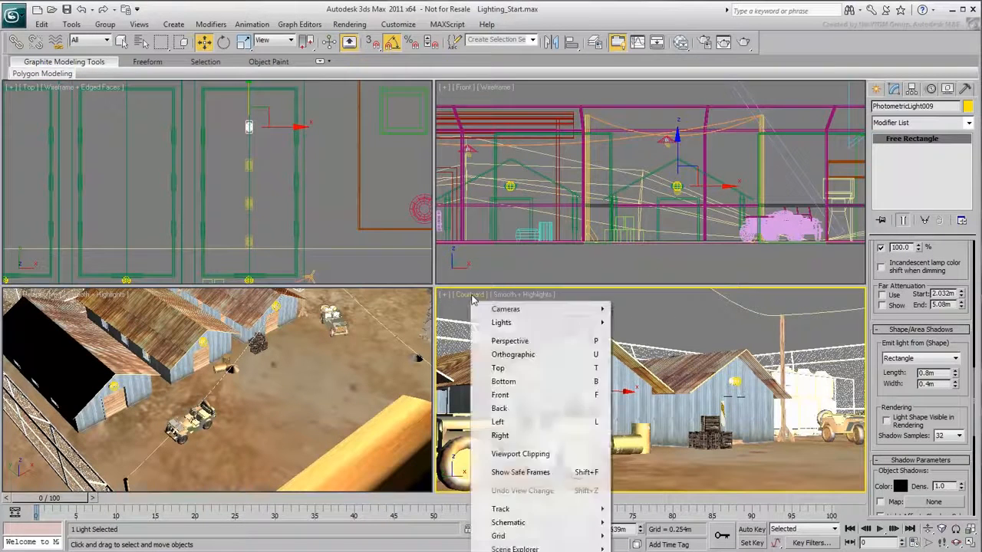
mouse_move(508, 311)
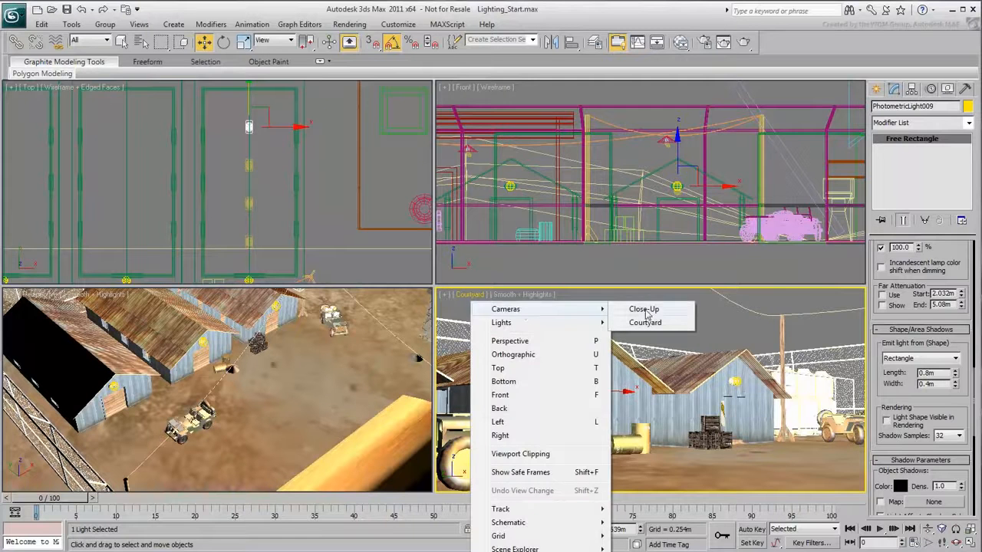
left_click(647, 311)
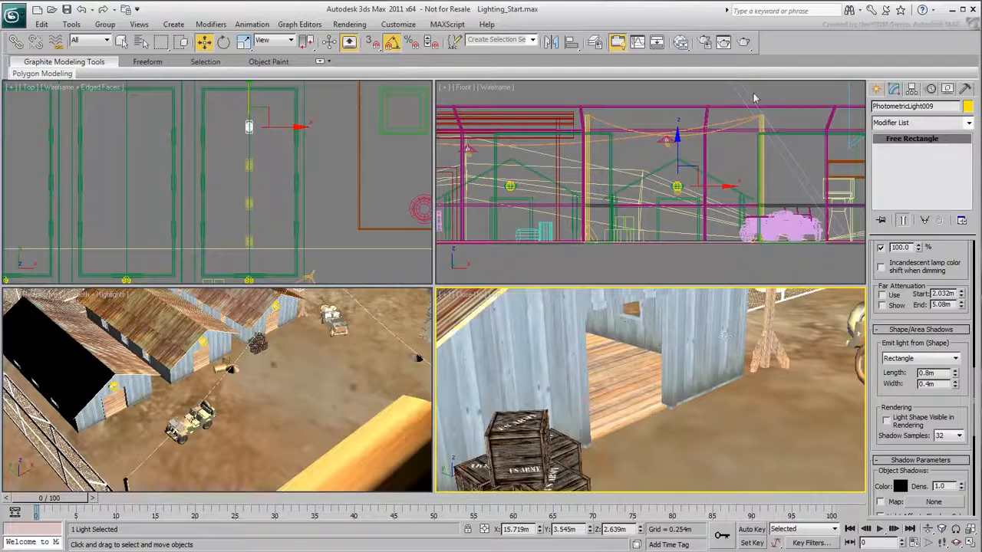
left_click(744, 41)
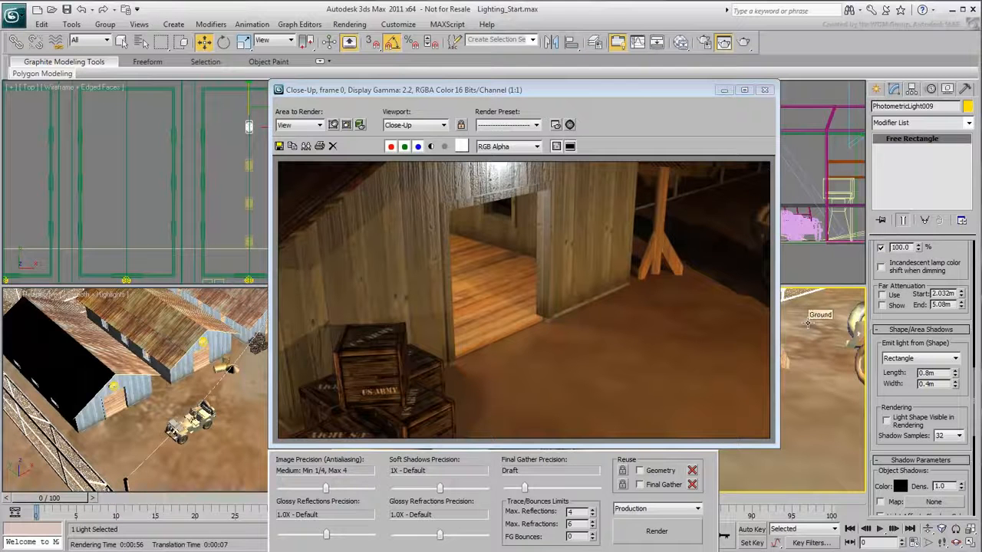
Set the interior lights' dimming to 400% and render the Close-Up view again, closing the rendered frame when done
scroll(954, 374, "up", 5)
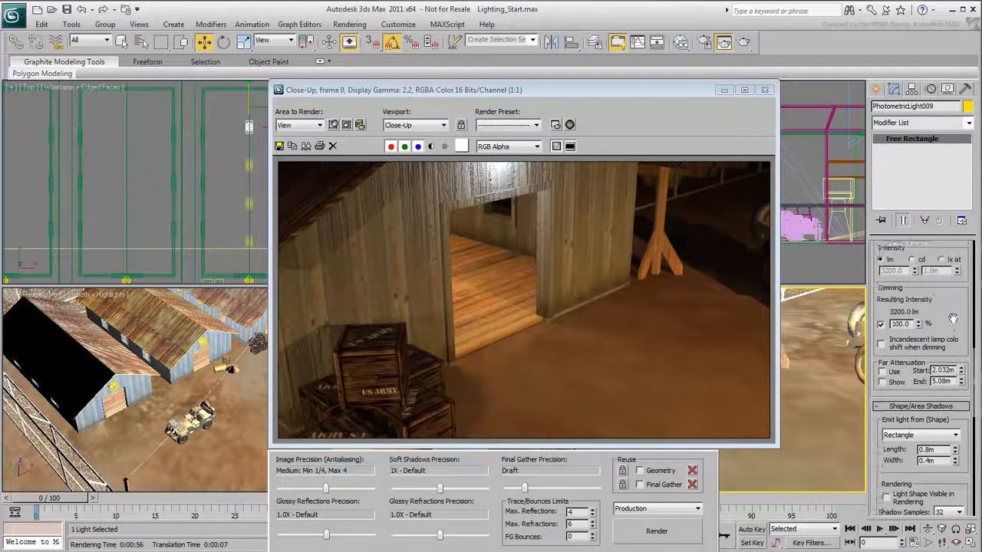
left_click_drag(954, 374, 887, 378)
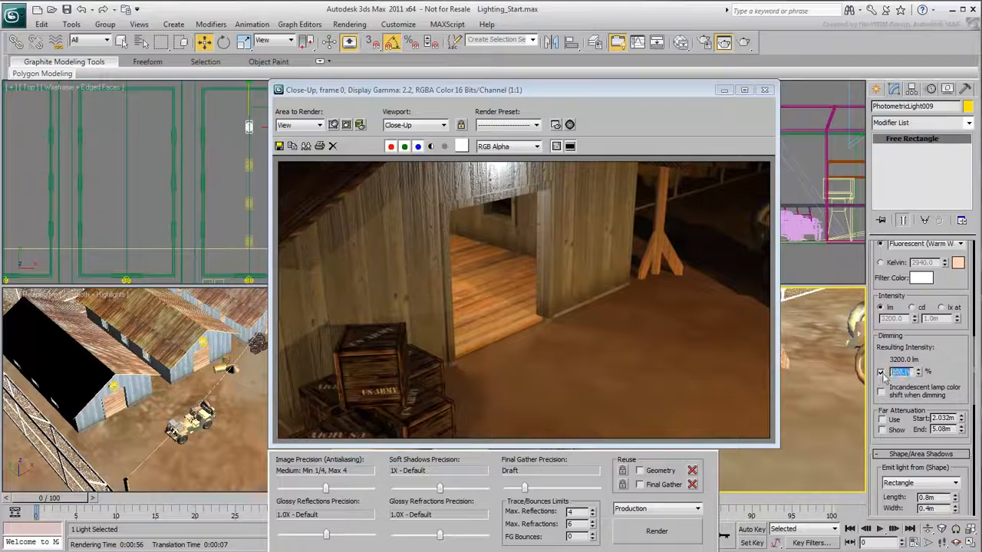
type("400")
key("Return")
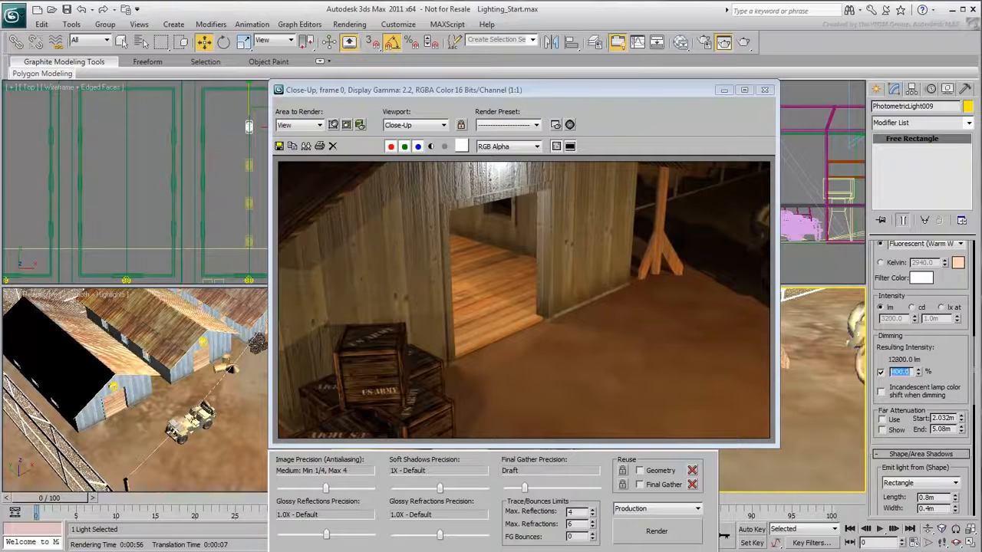
left_click(656, 532)
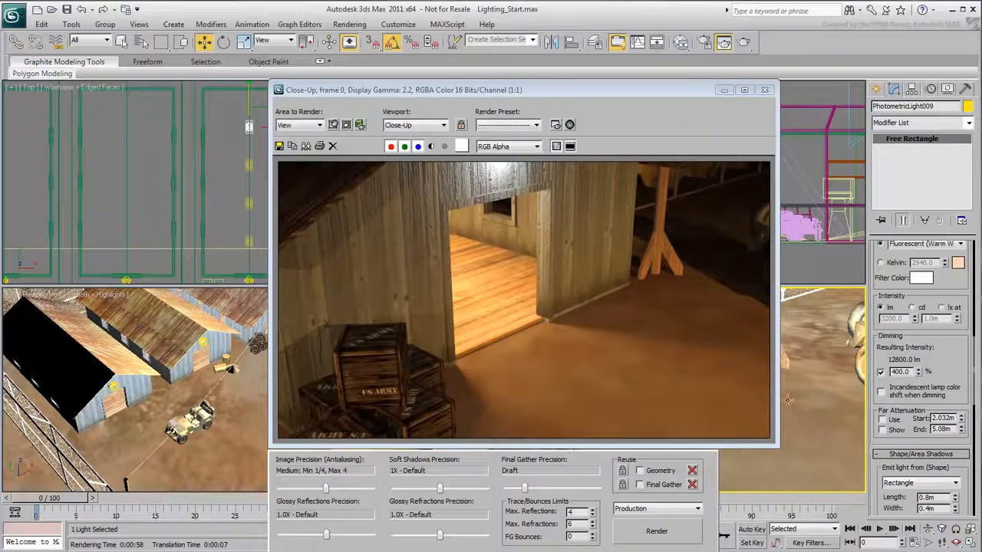
left_click(765, 91)
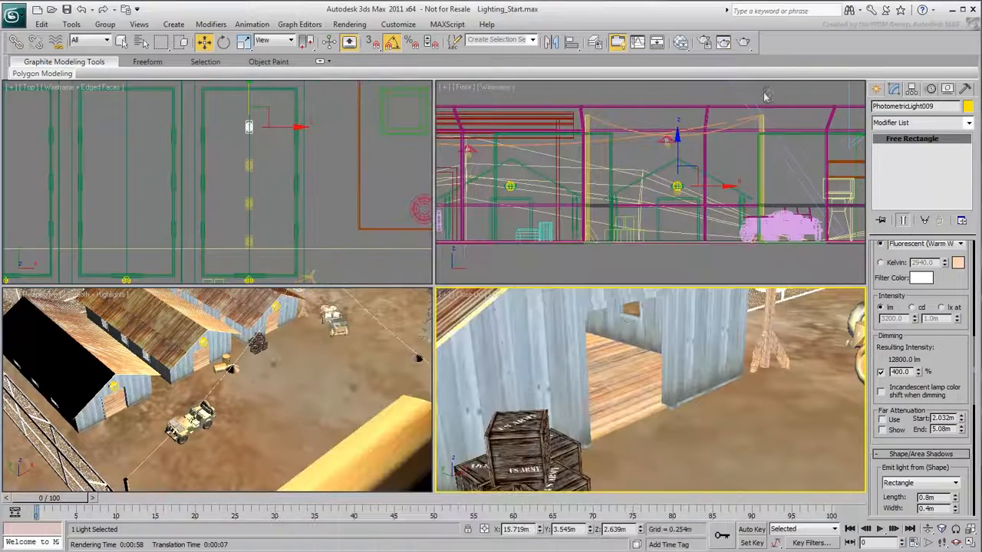
Switch the Close-Up viewport back to the Courtyard camera and render it
left_click(471, 298)
mouse_move(504, 311)
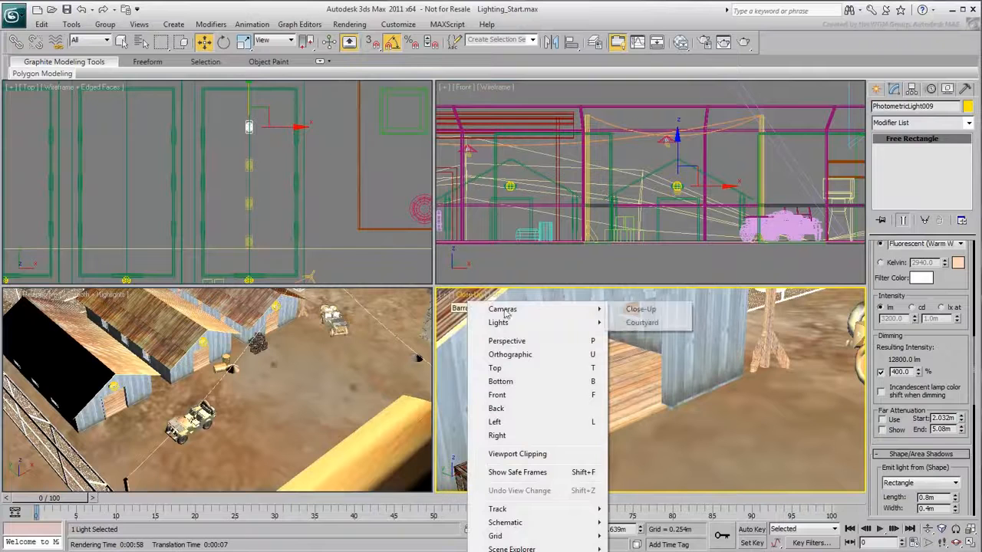
left_click(642, 323)
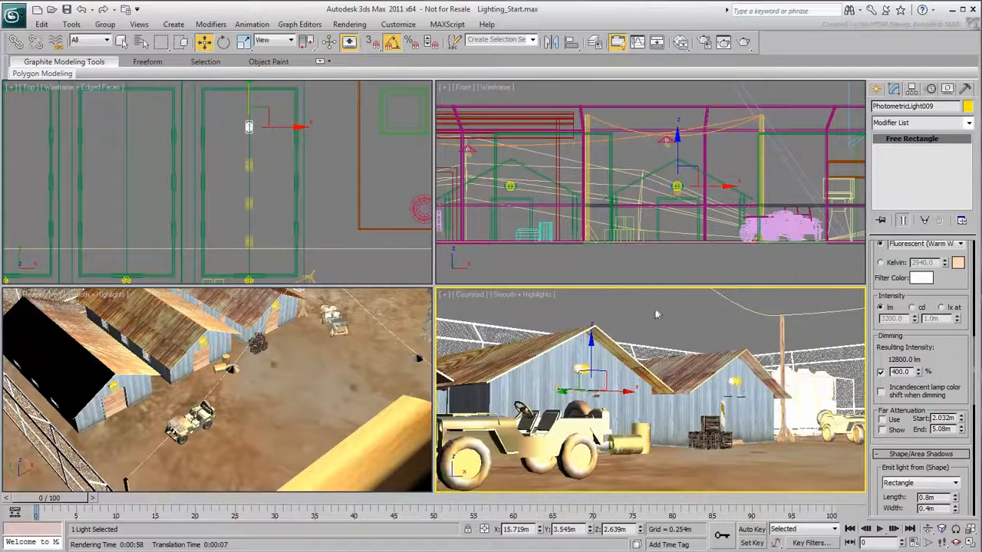
left_click(744, 42)
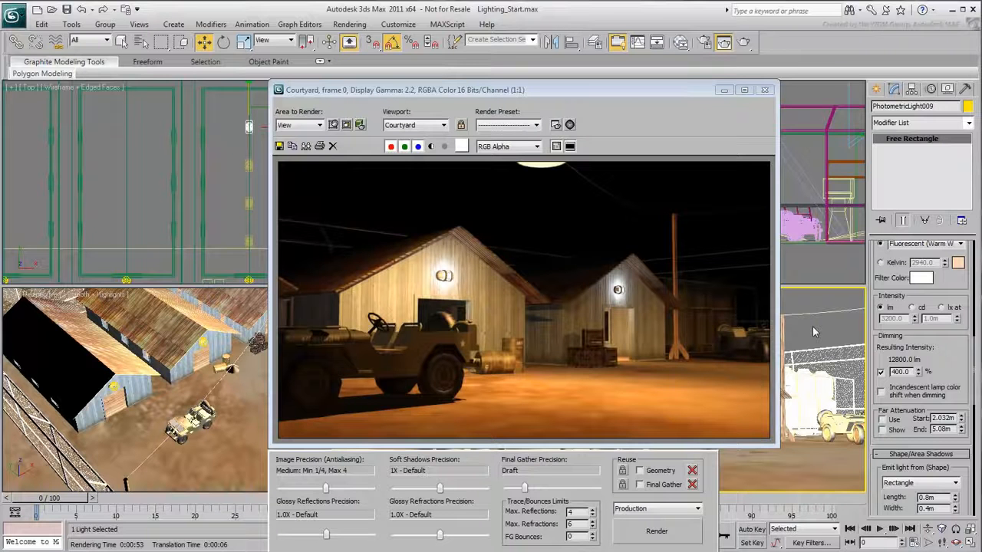
Assign a bitmap of desert.jpg as the environment map for the scene background
left_click(569, 125)
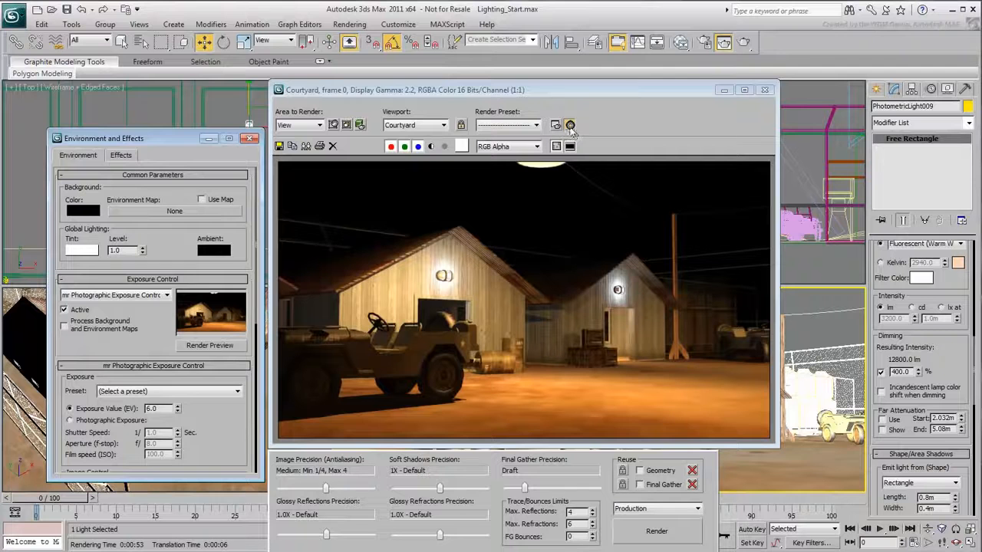
left_click(173, 212)
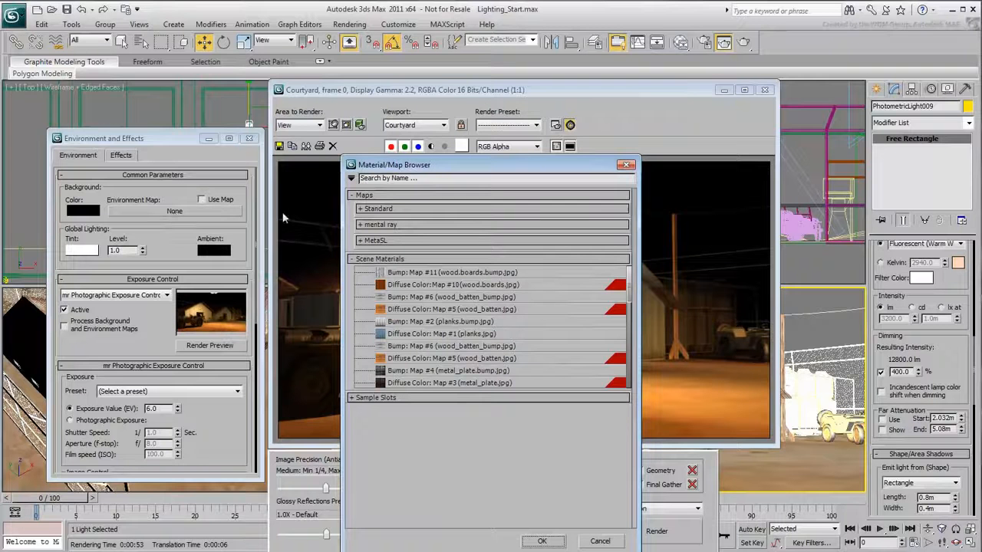
left_click(385, 210)
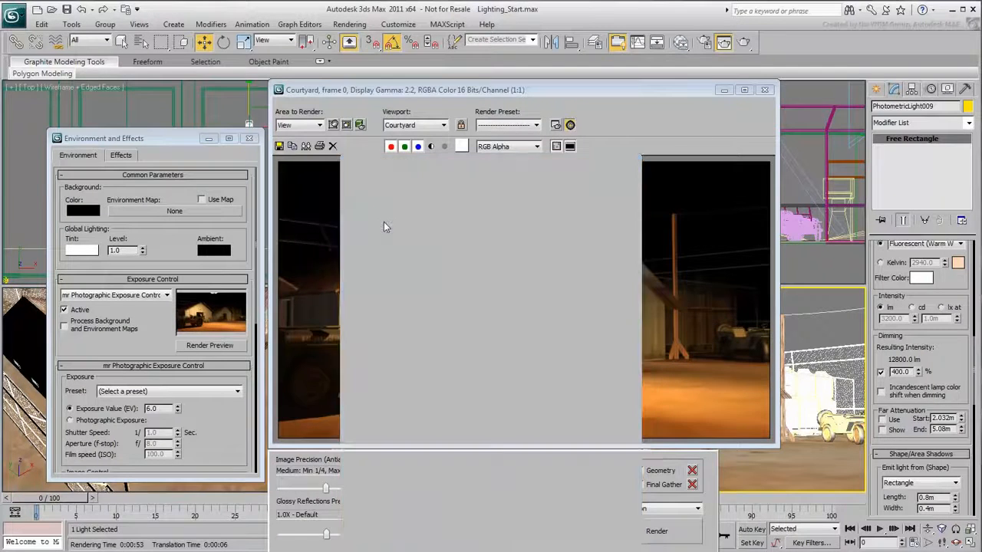
double_click(386, 222)
left_click(130, 115)
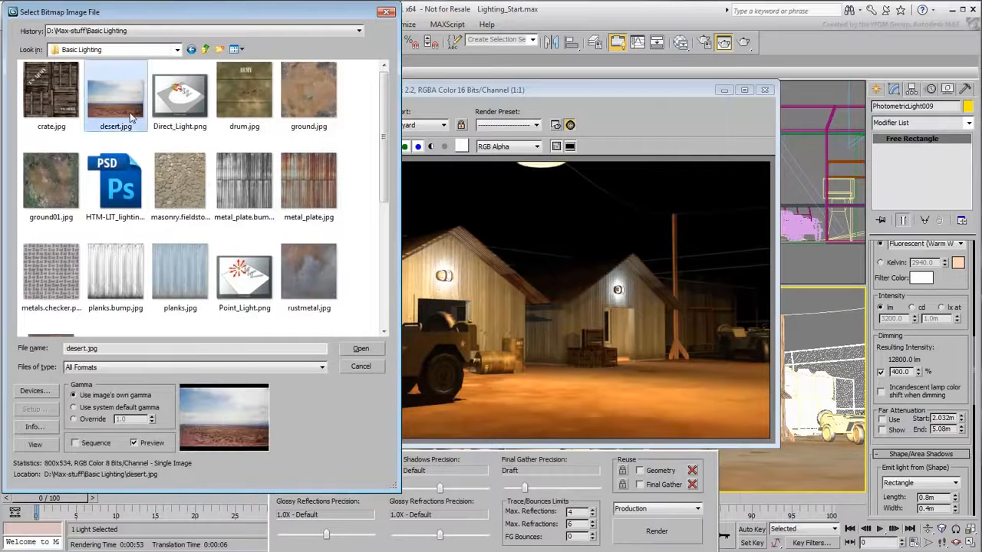
left_click(362, 350)
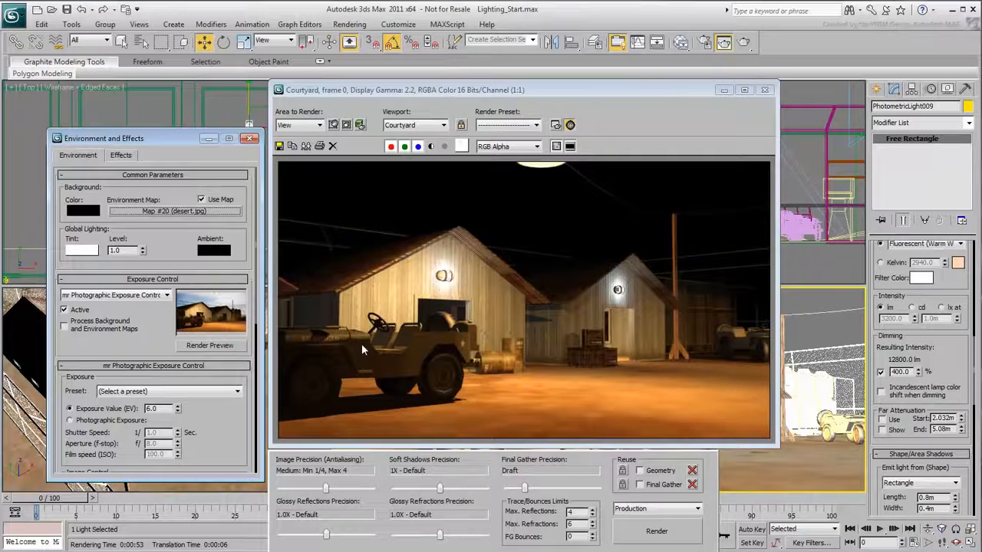
Enable Process Background and Environment Maps in the exposure control, rendering the Courtyard view before and after the change
left_click(656, 531)
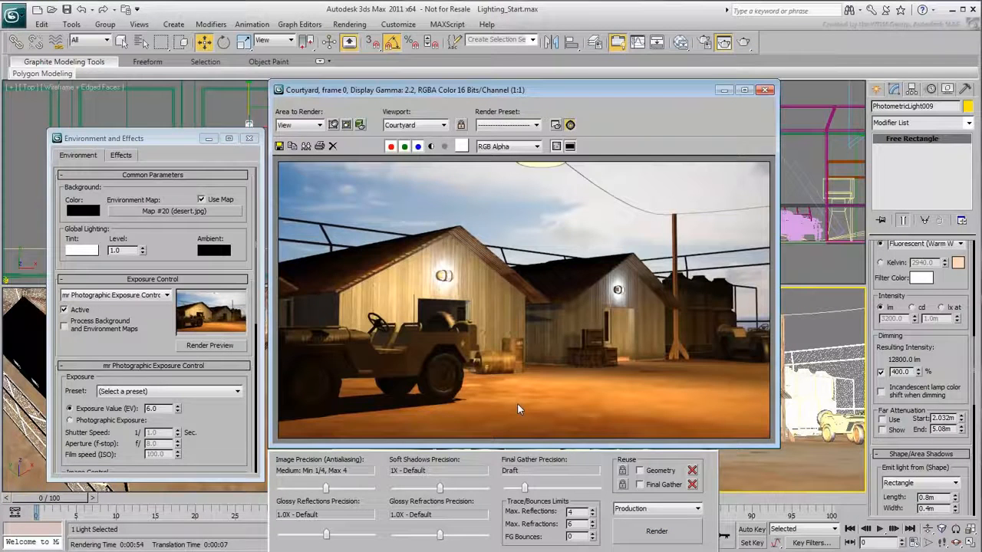
left_click(64, 325)
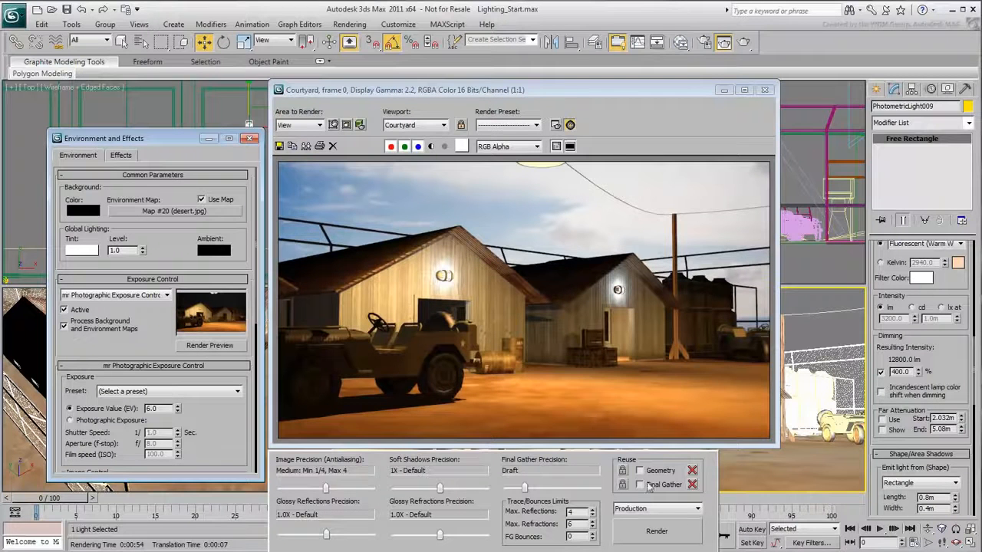
left_click(657, 531)
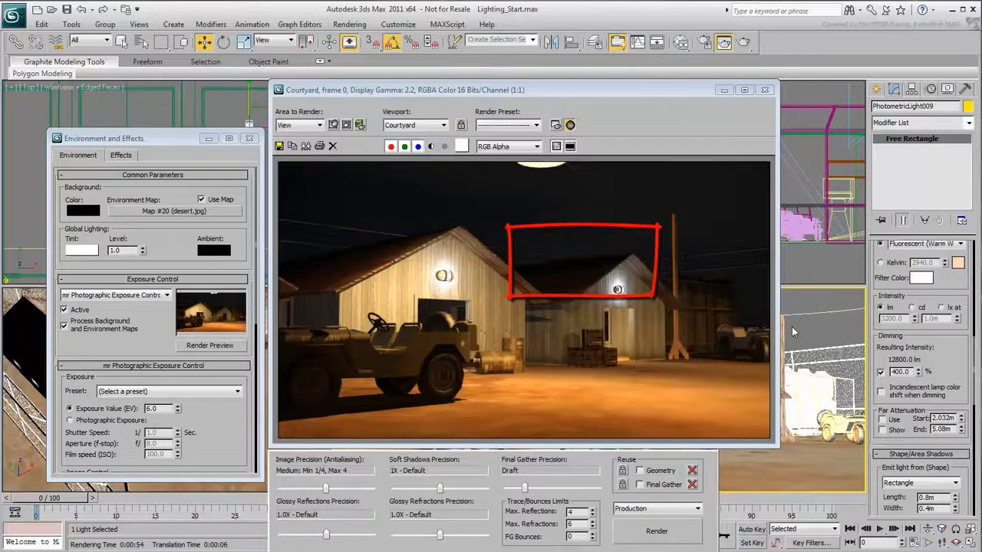
Open the Slate Material Editor and place the desert.jpg environment map in View1 as an instance
left_click(680, 43)
left_click_drag(501, 158, 583, 109)
left_click_drag(157, 219, 433, 217)
left_click_drag(498, 224, 499, 221)
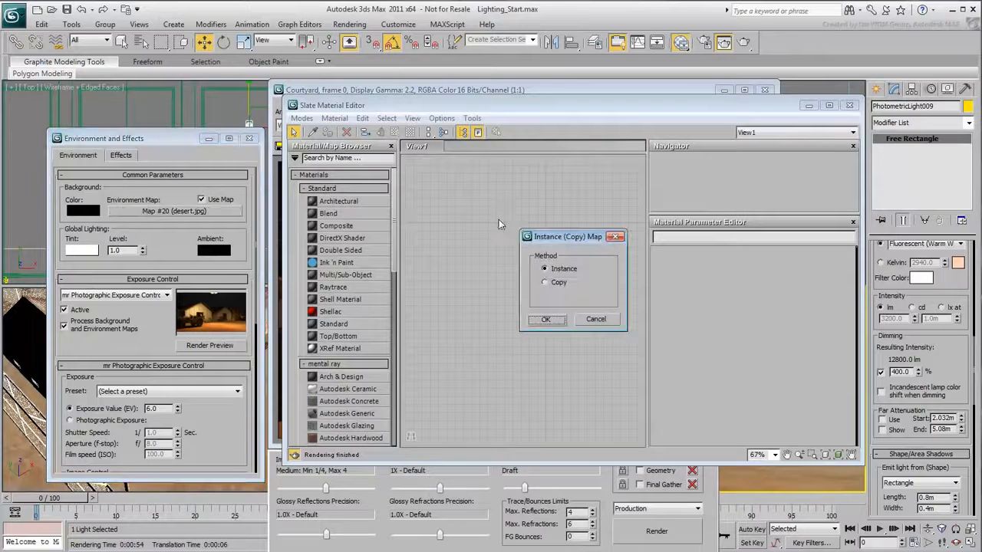
left_click(546, 319)
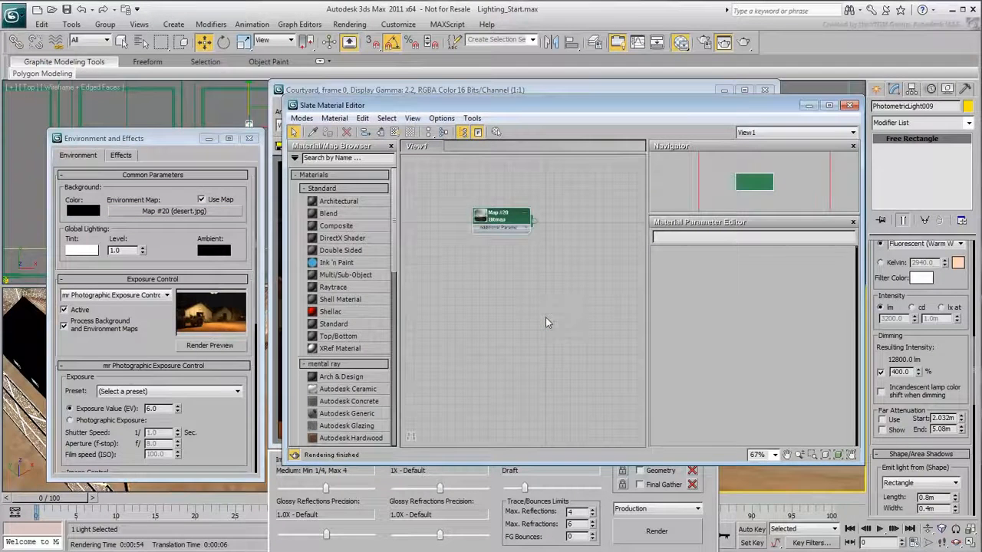
Set the Output Amount of the desert.jpg environment map to 3.0 in its output parameters
left_click(502, 221)
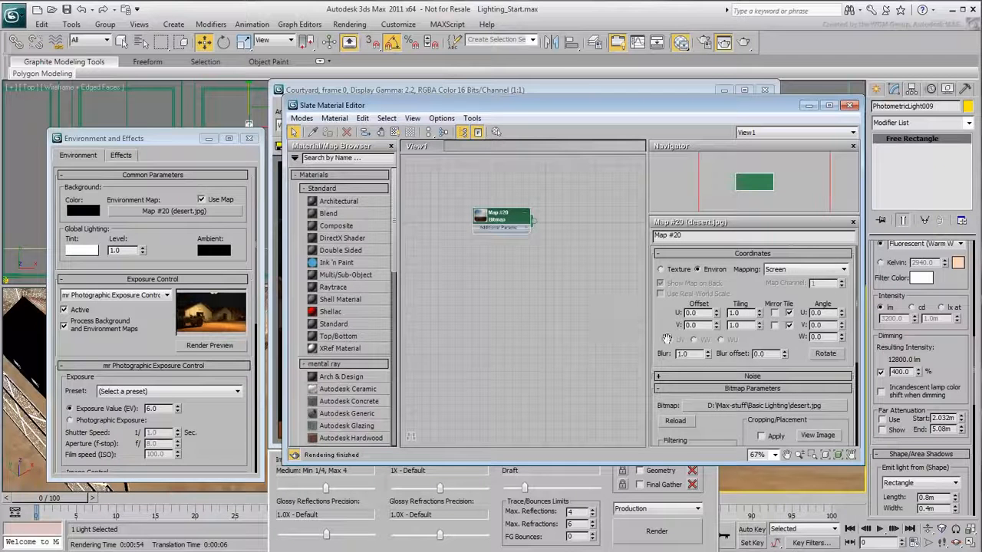
scroll(664, 344, "down", 5)
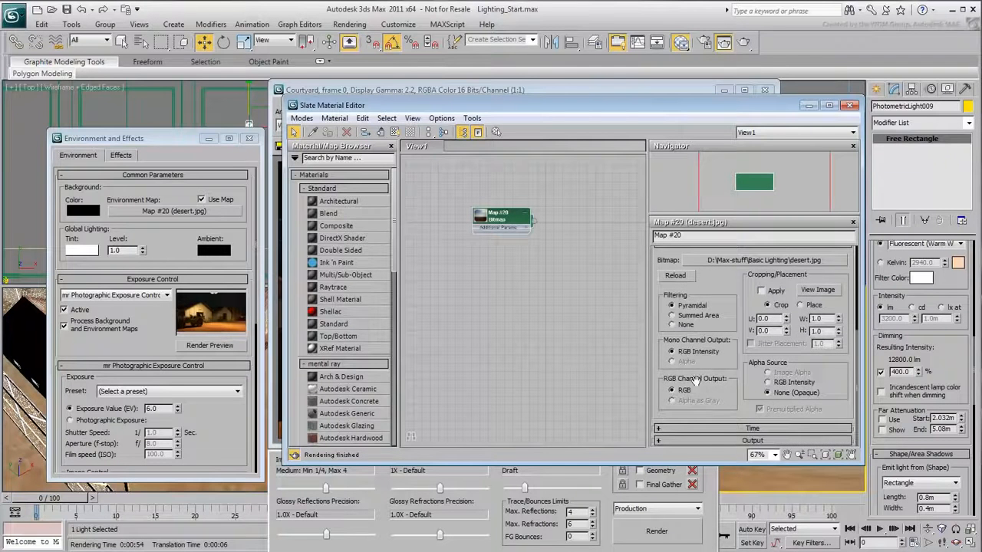
left_click(703, 443)
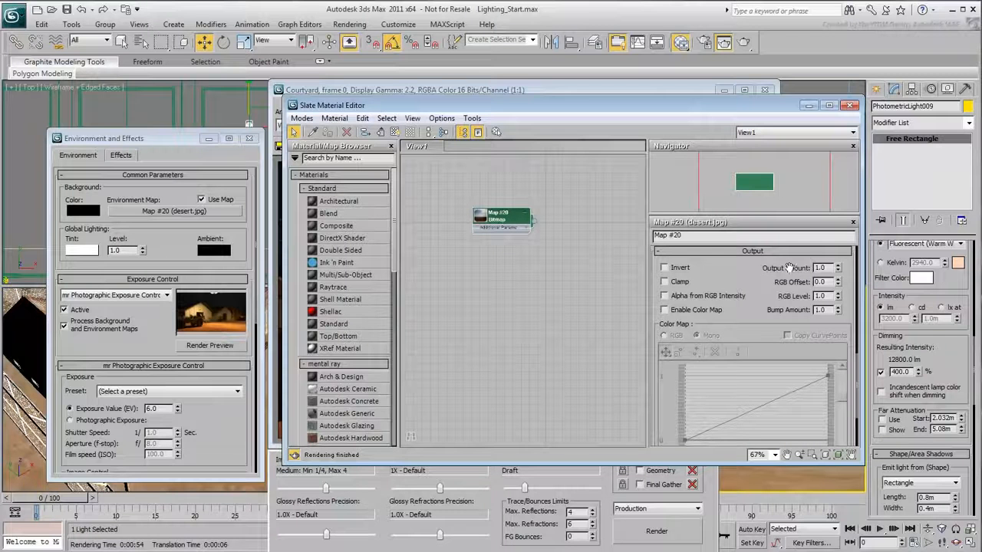
double_click(819, 268)
type("3")
key("Return")
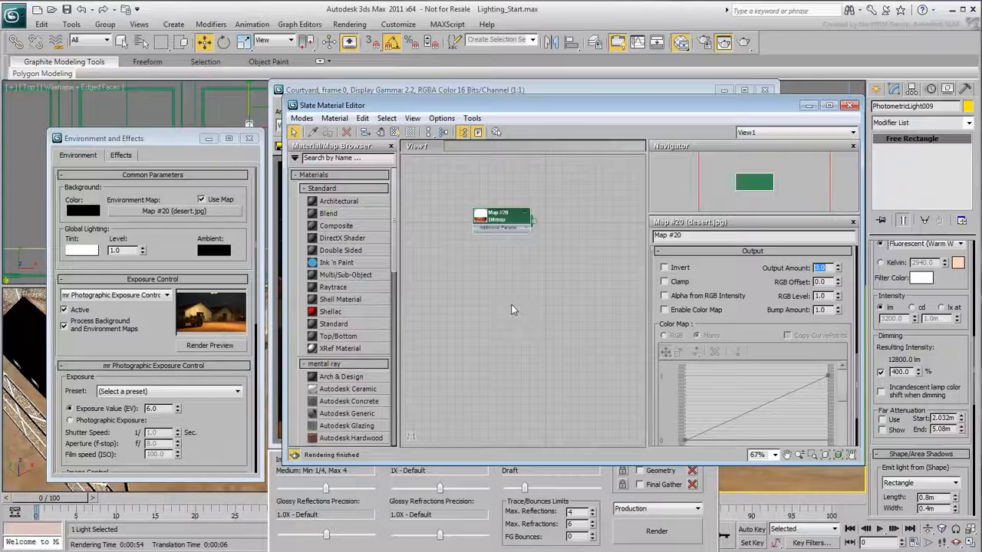
Refresh the exposure control's render preview and render the Courtyard view with the brightened background
left_click(206, 345)
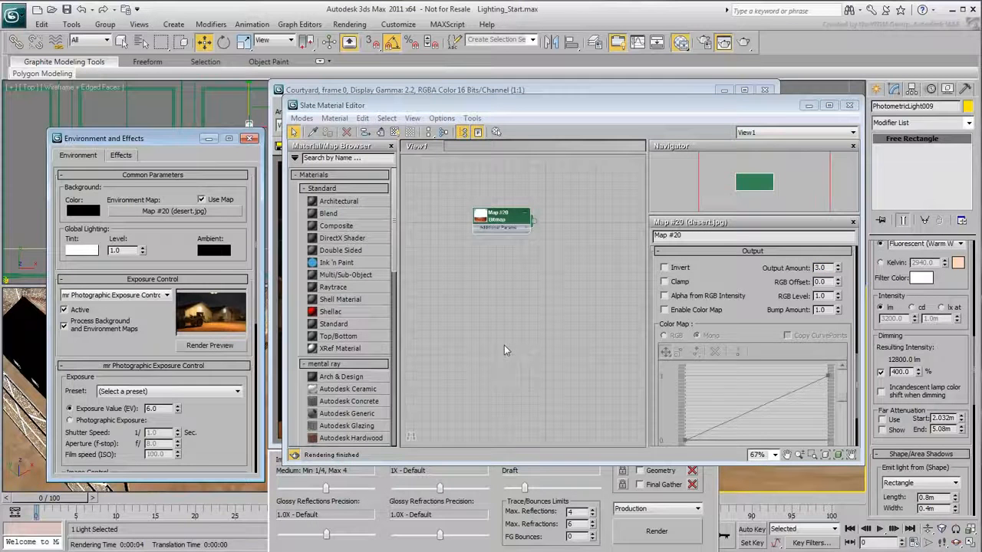
left_click(654, 535)
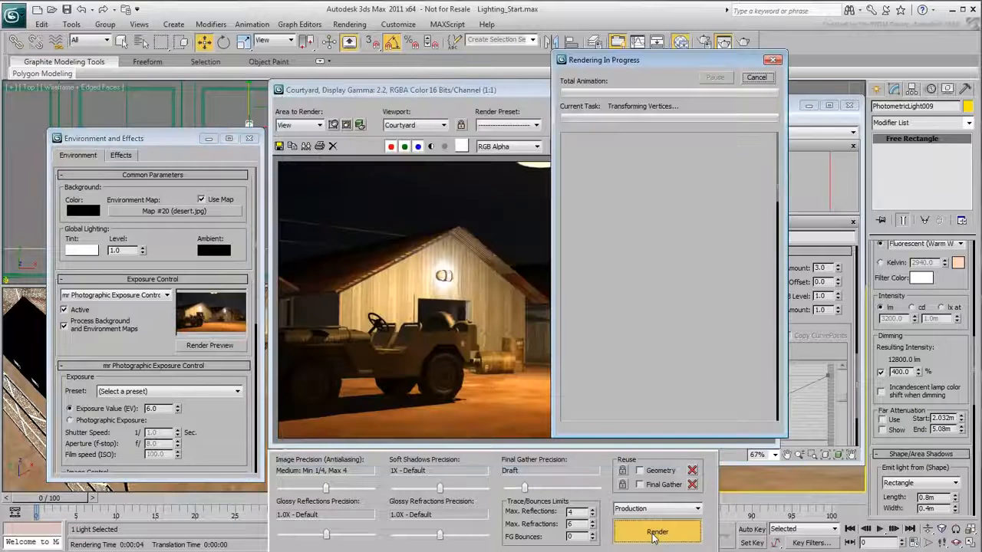